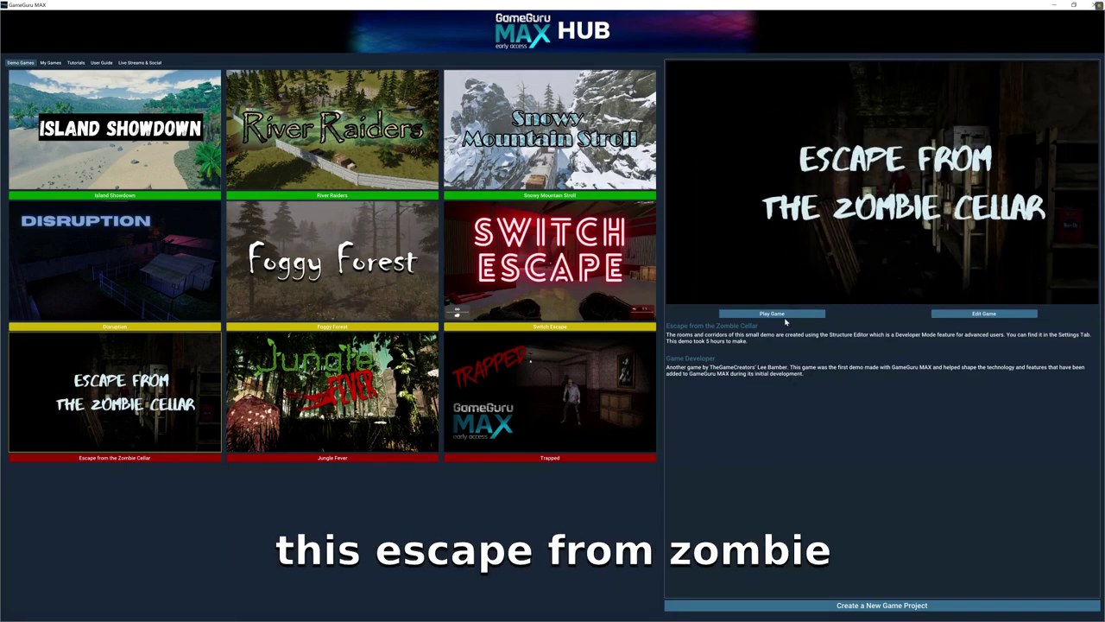
# - Play the Escape from the Zombie Cellar demo and start a game from its title screen
pyautogui.click(752, 313)
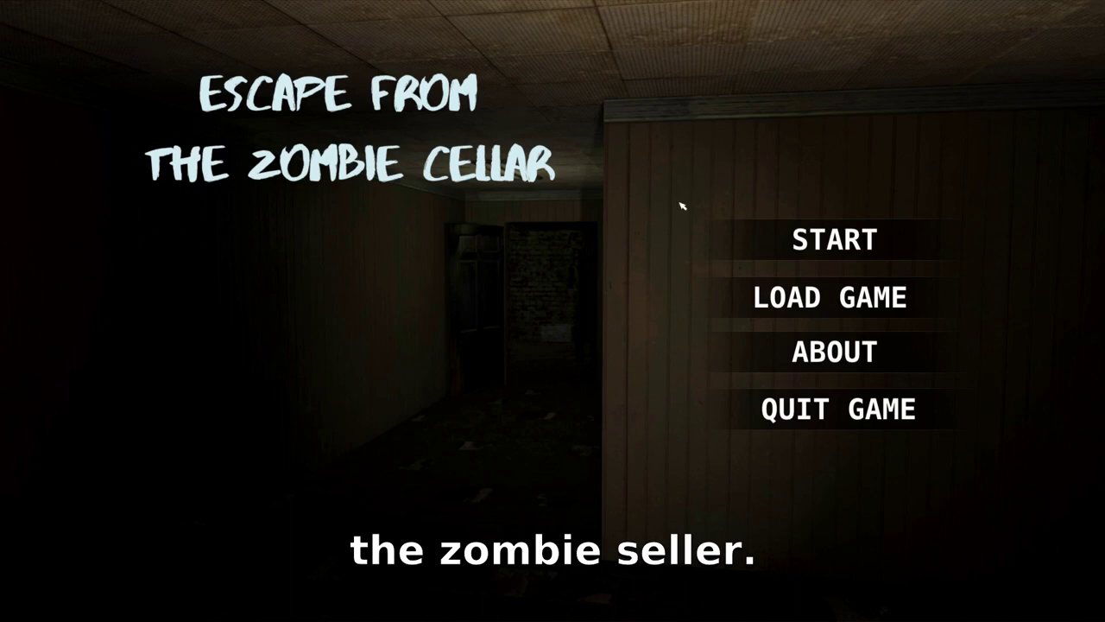
pyautogui.click(805, 241)
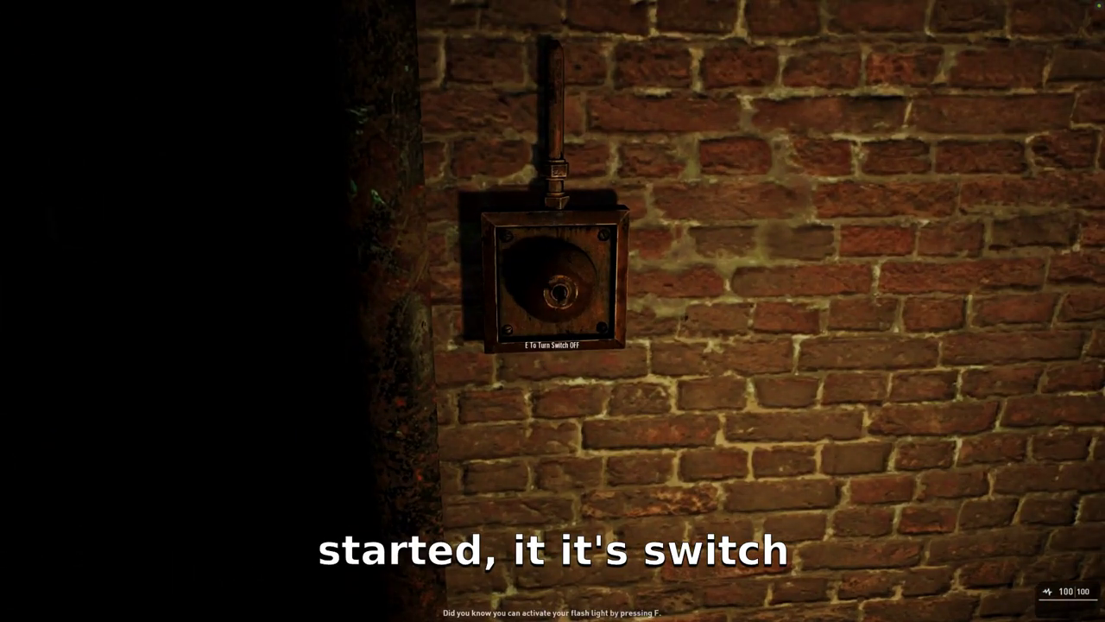
pyautogui.press('e')
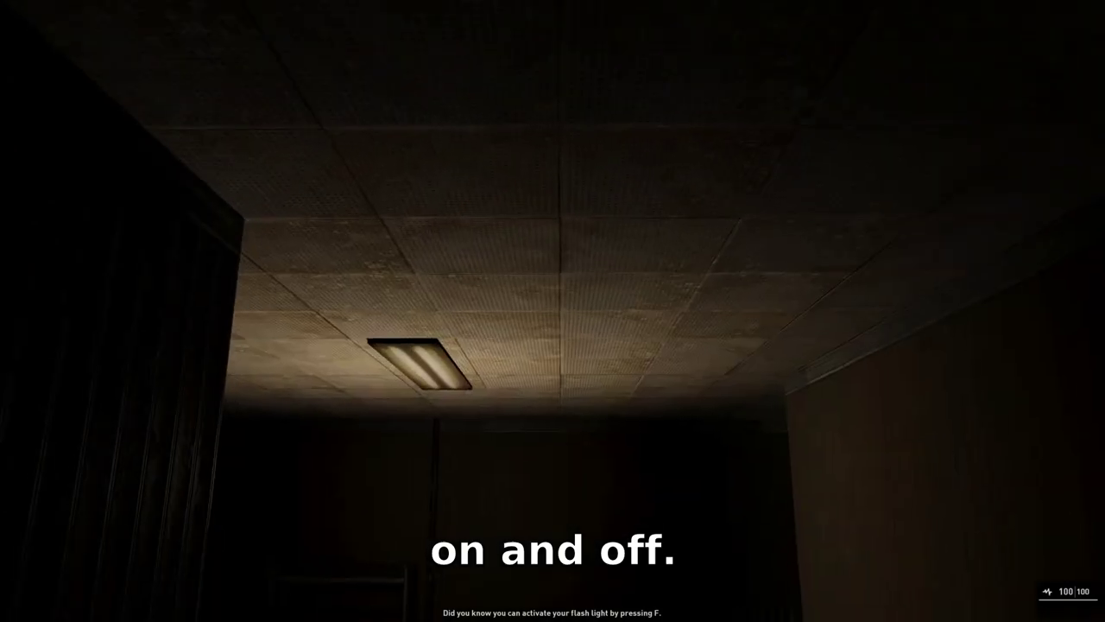
pyautogui.press('w')
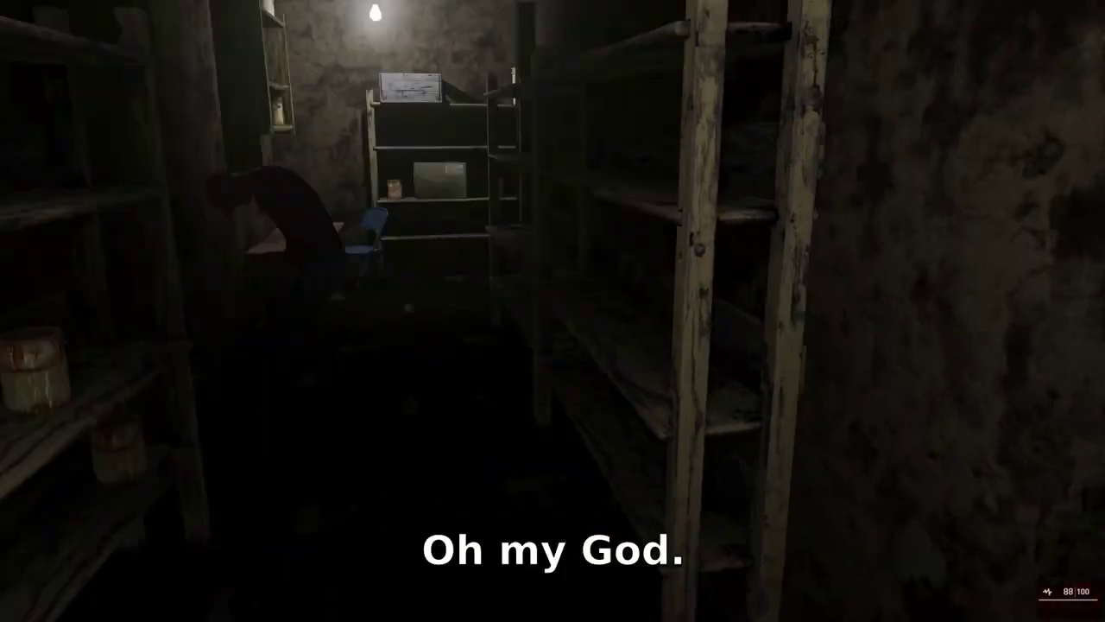
pyautogui.press('w')
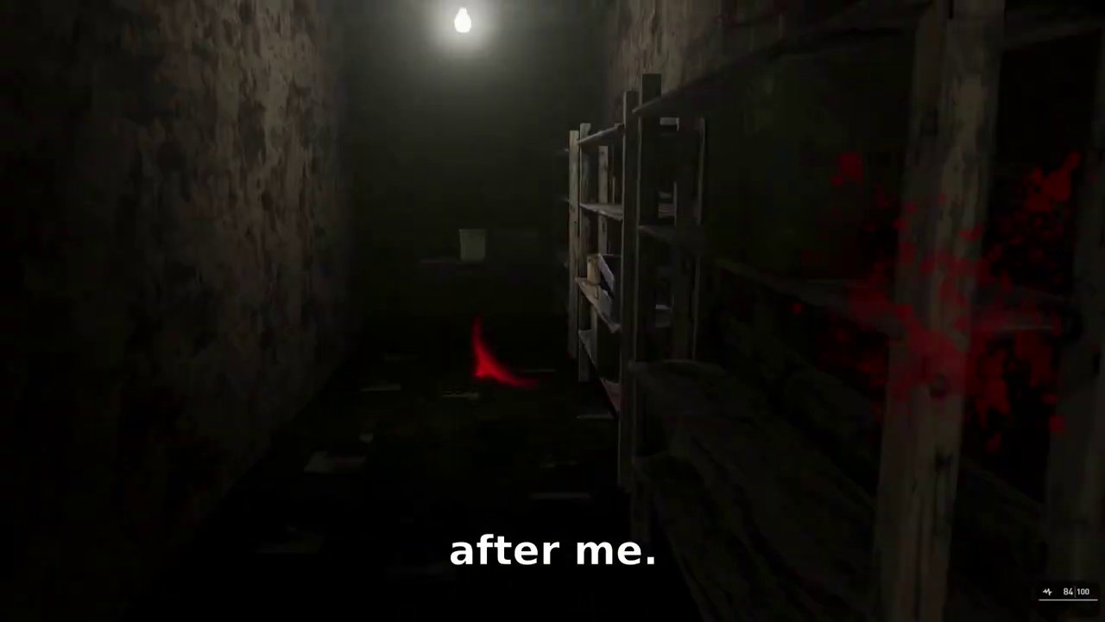
pyautogui.press('w')
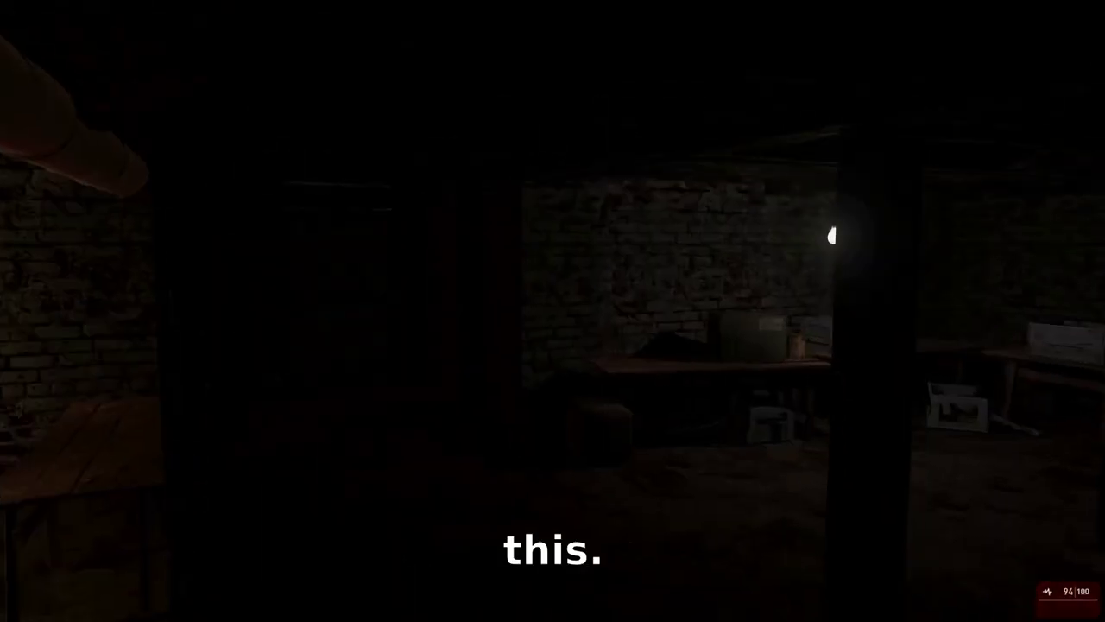
pyautogui.press('e')
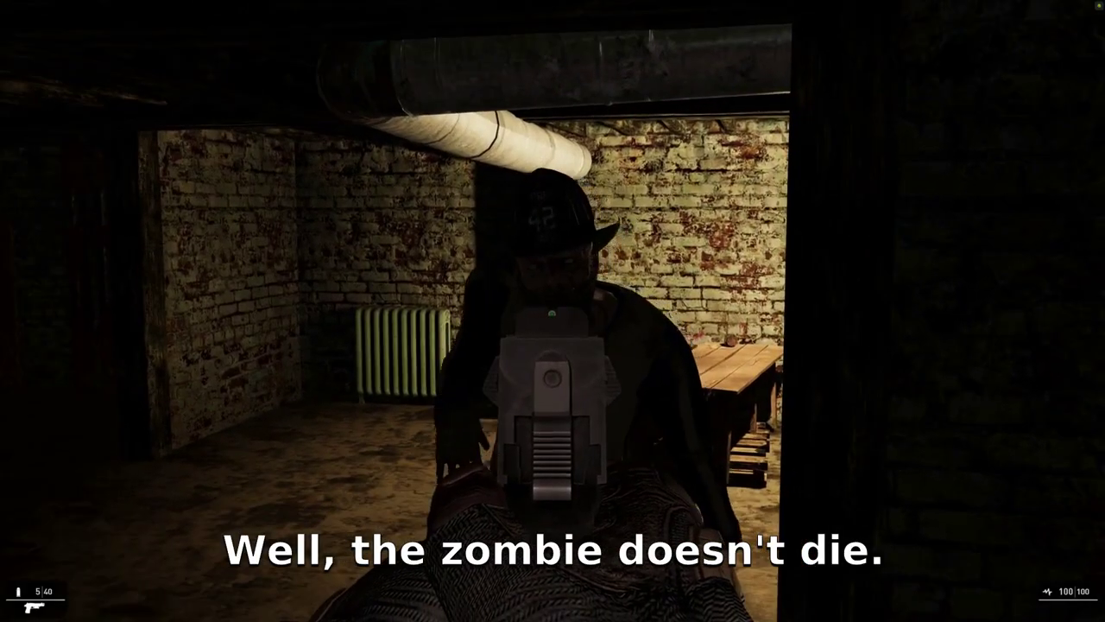
pyautogui.click(552, 311)
pyautogui.click(553, 310)
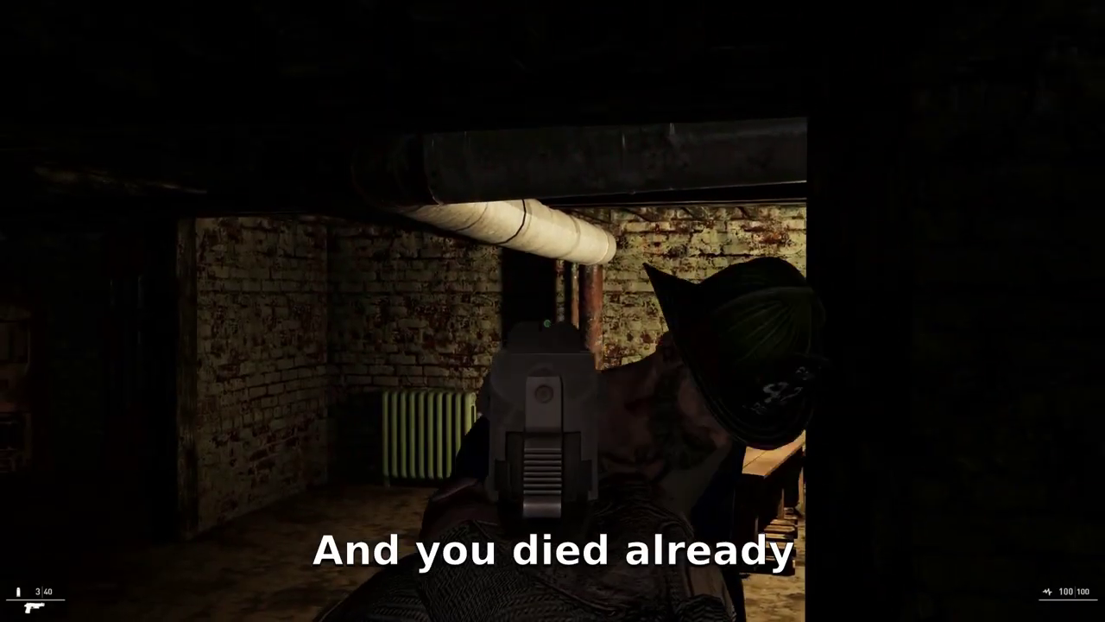
pyautogui.press('s')
pyautogui.click(553, 311)
pyautogui.click(553, 311)
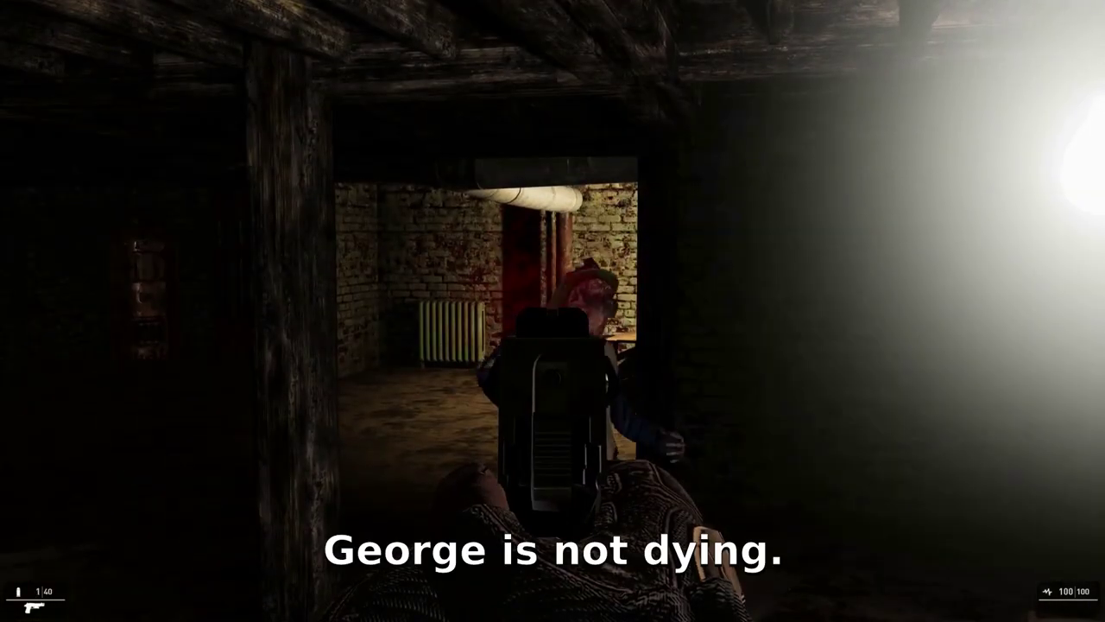
pyautogui.press('r')
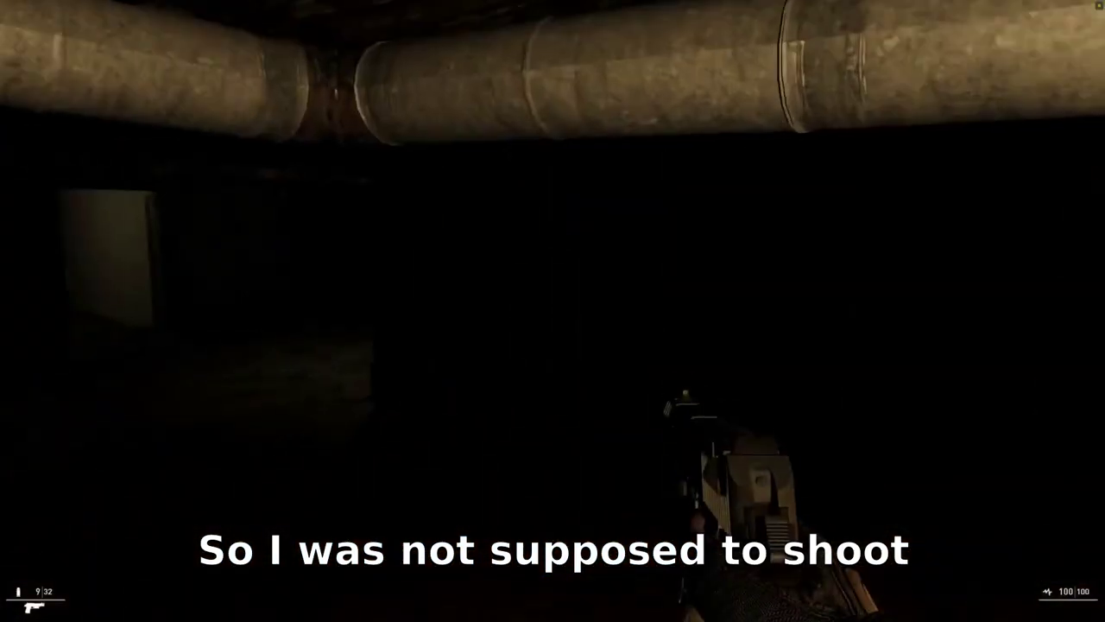
pyautogui.press('w')
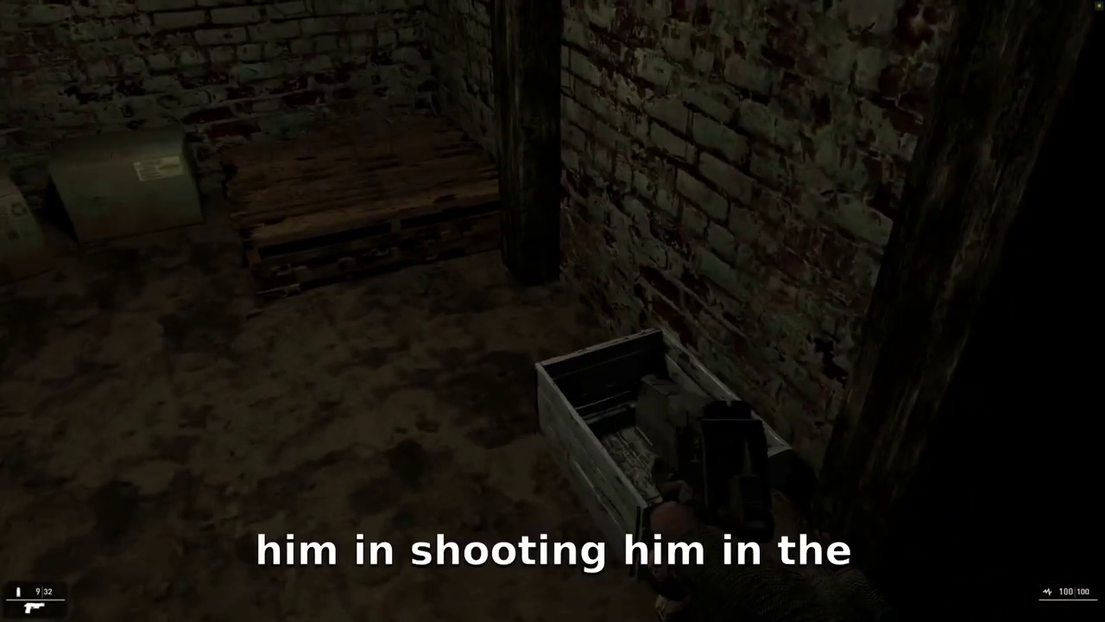
pyautogui.press('w')
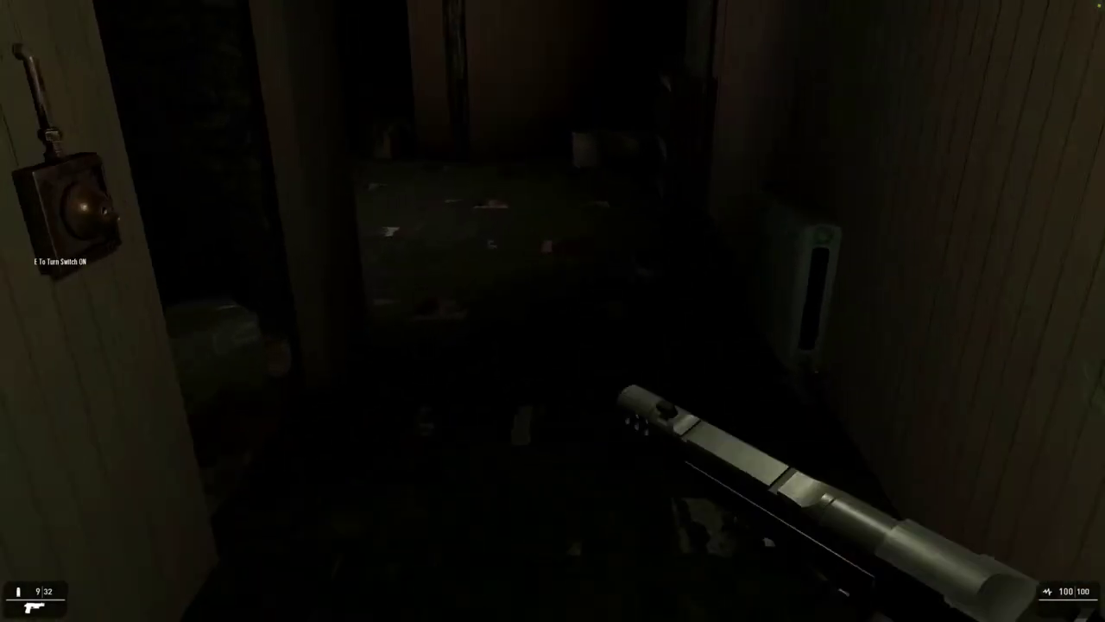
pyautogui.press('w')
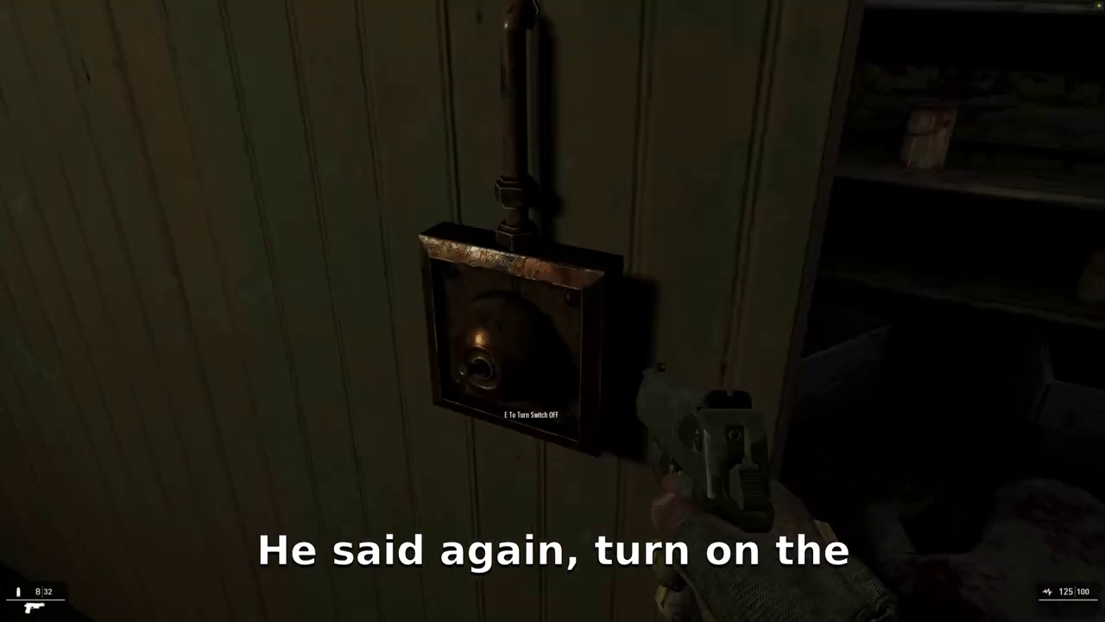
pyautogui.press('w')
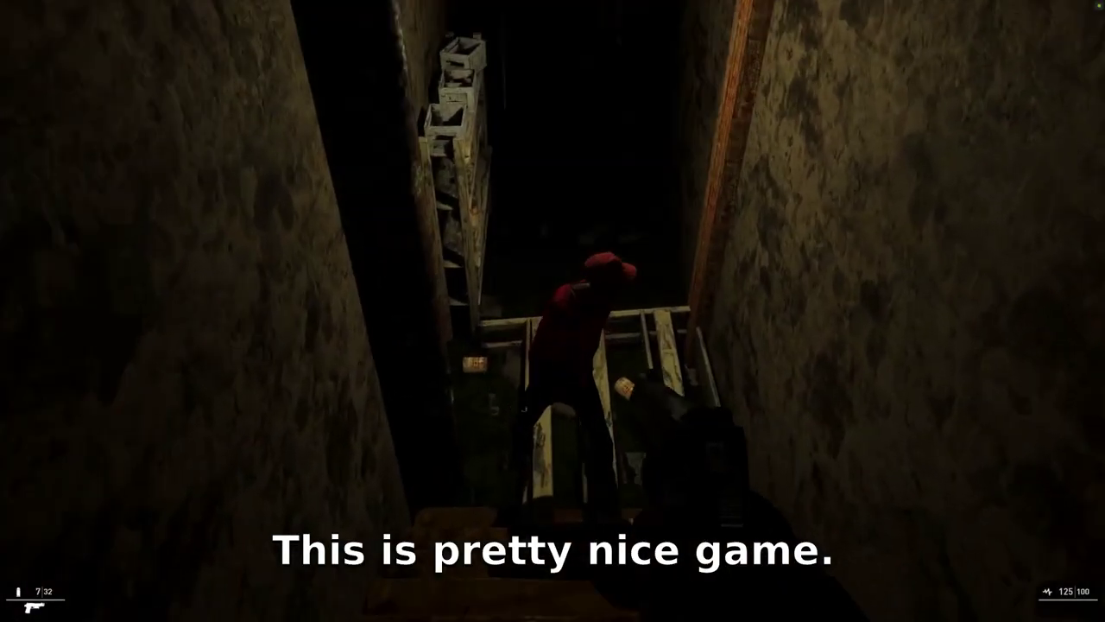
pyautogui.press('w')
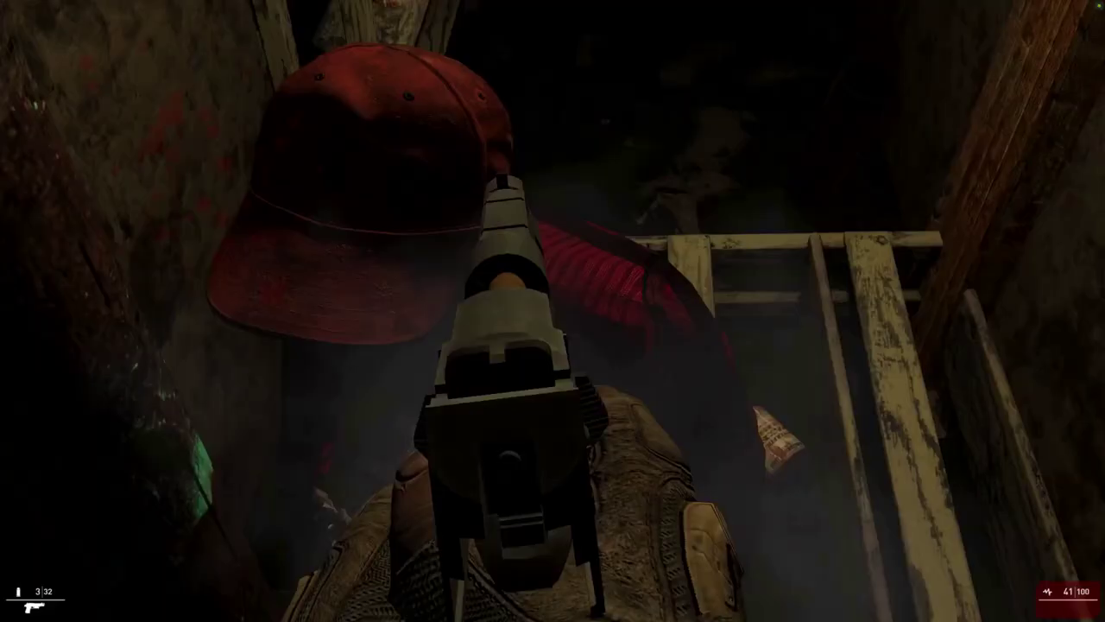
pyautogui.press('w')
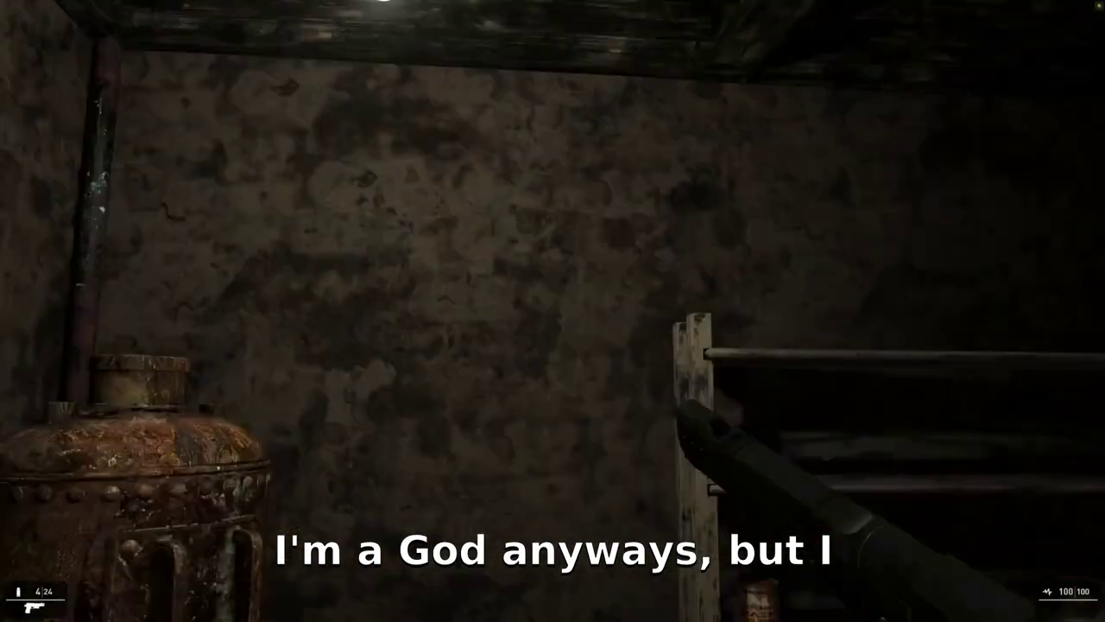
pyautogui.press('w')
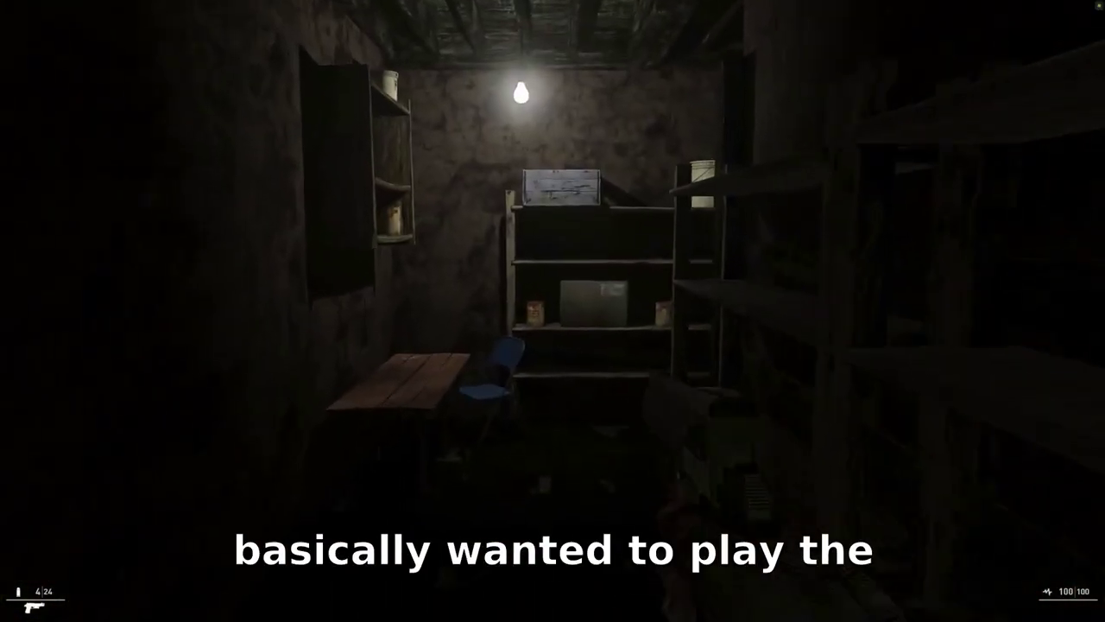
pyautogui.press('w')
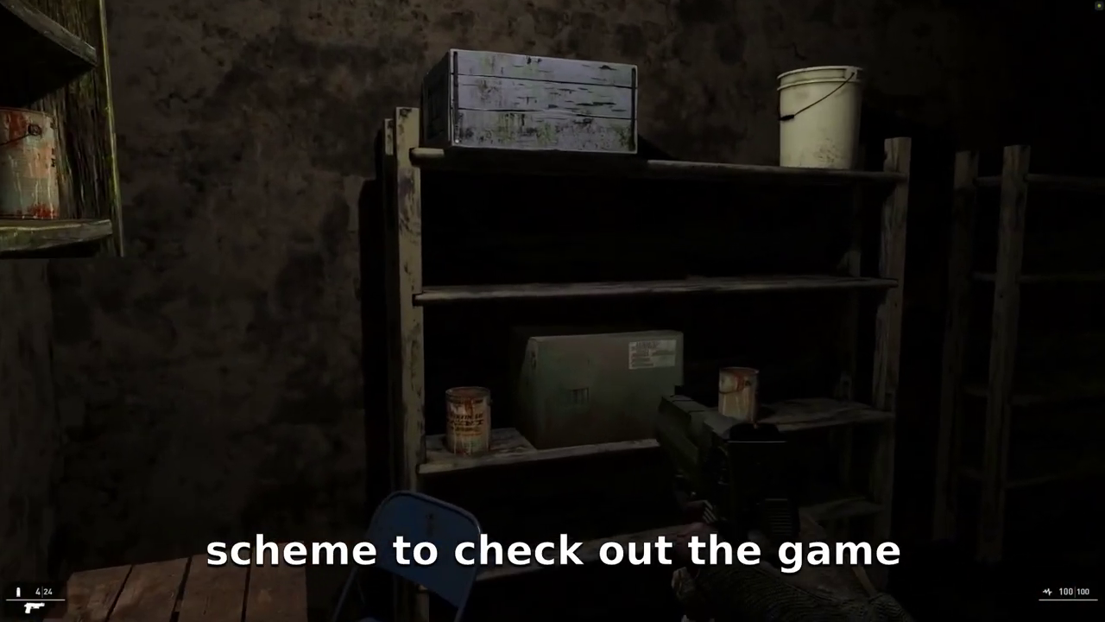
pyautogui.press('w')
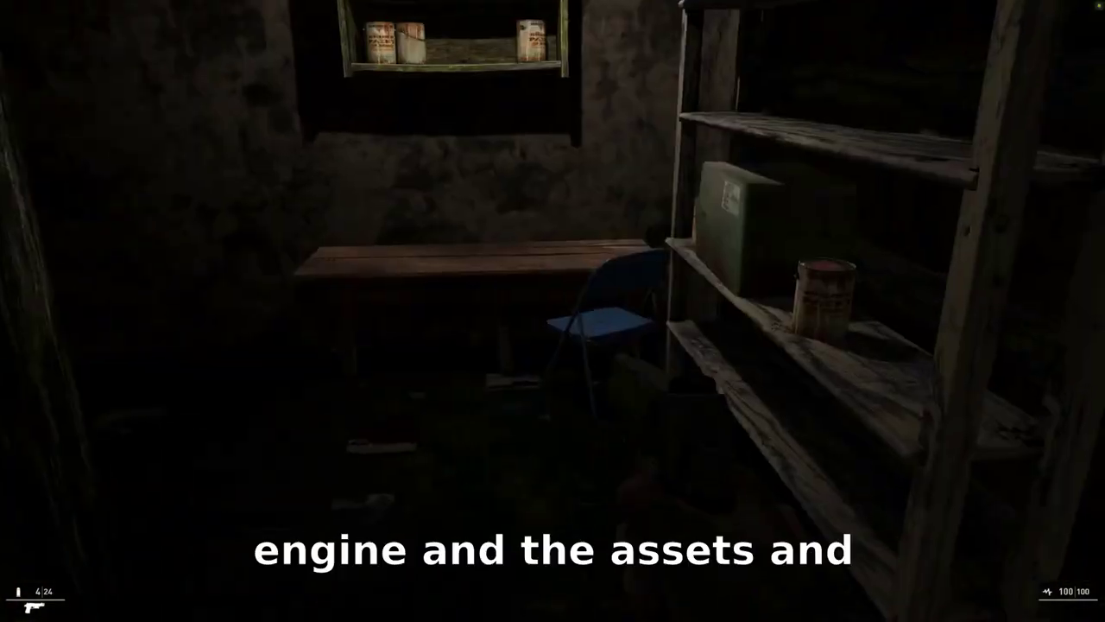
pyautogui.press('w')
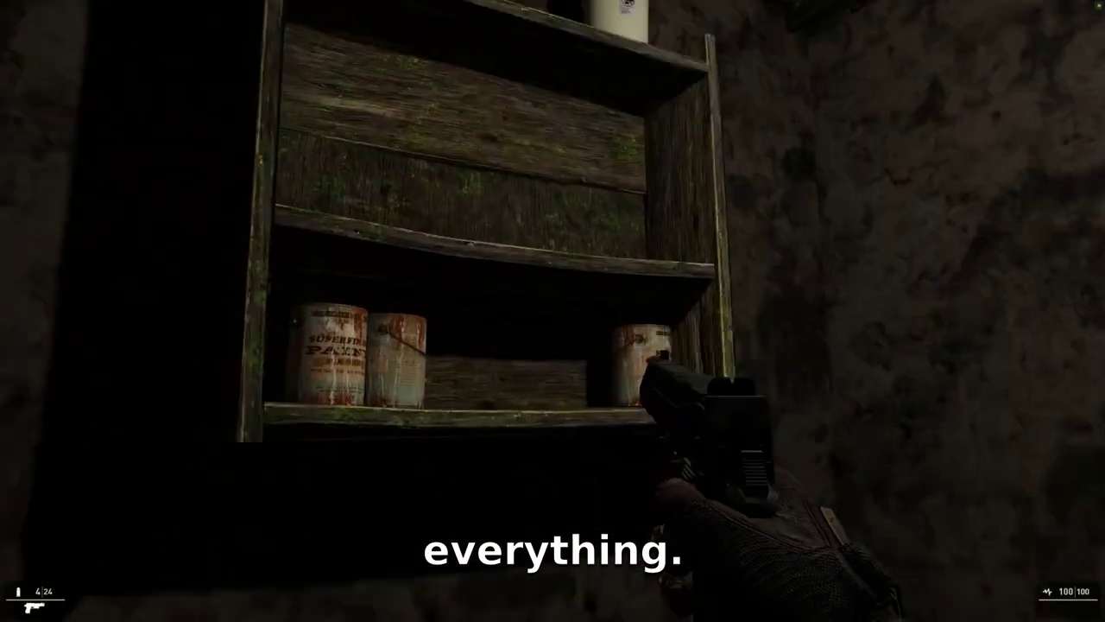
pyautogui.press('w')
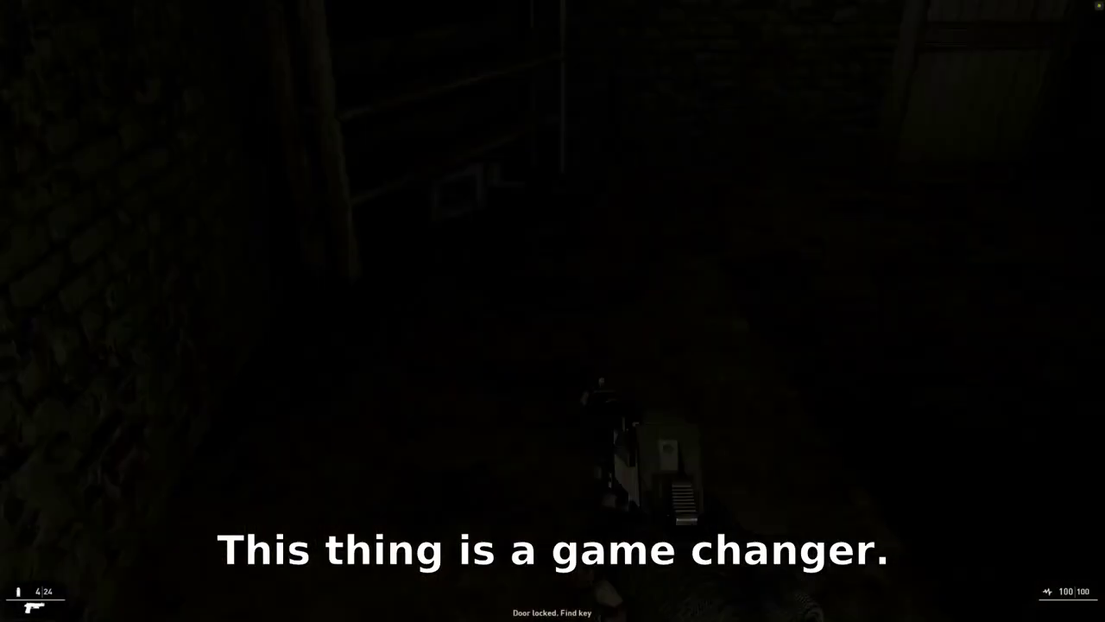
# - Leave the running demo through its main menu, quit the game, and skip the welcome video to return to the hub
pyautogui.press('Escape')
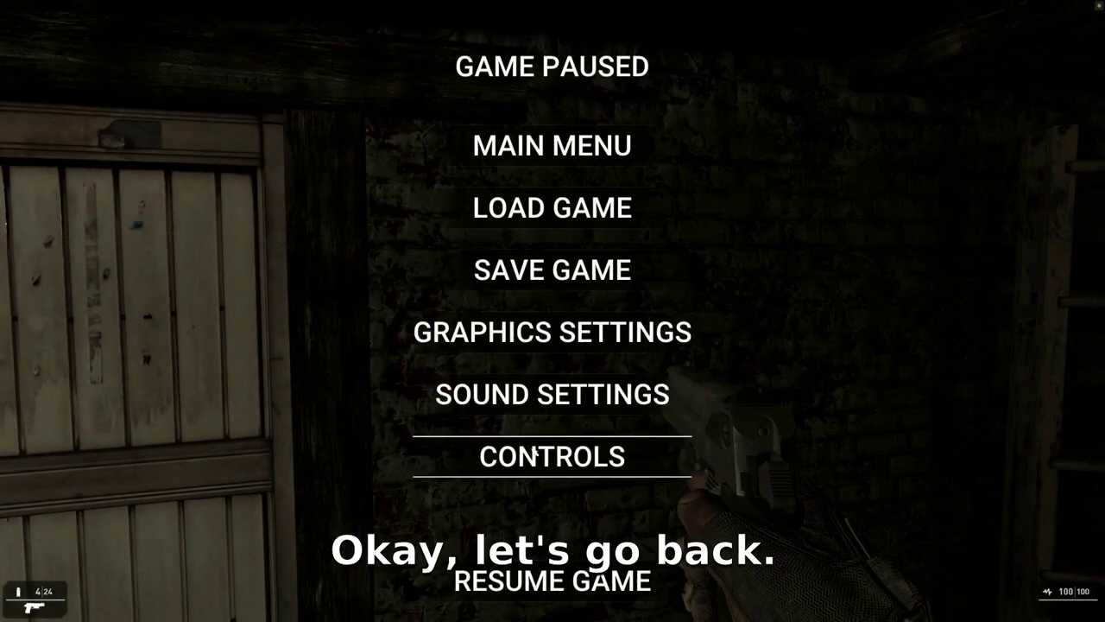
pyautogui.click(553, 145)
pyautogui.click(829, 406)
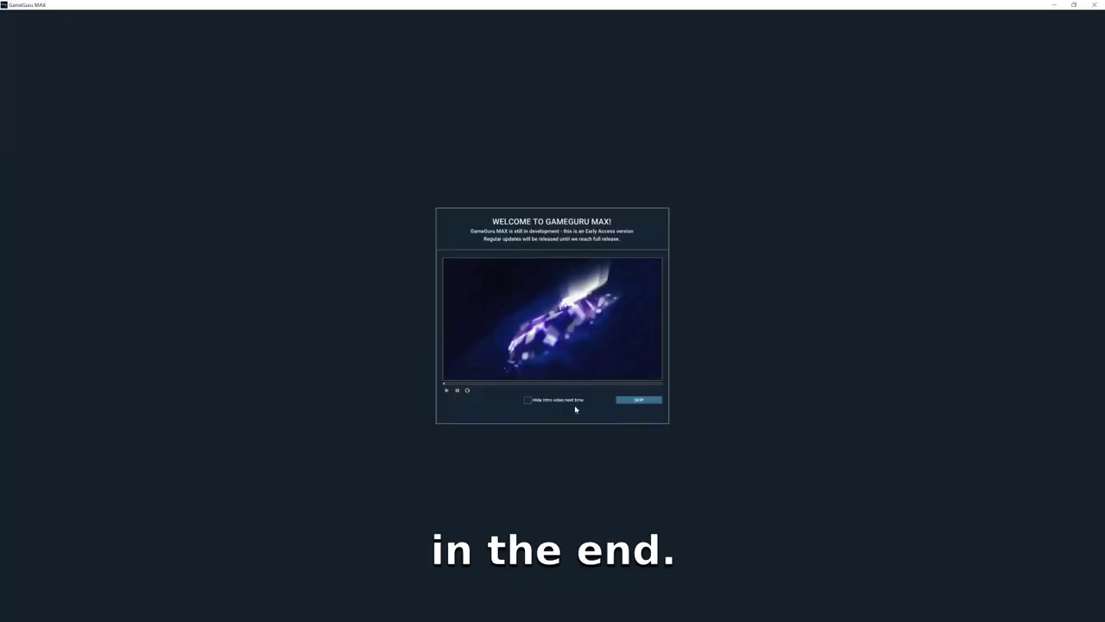
pyautogui.click(632, 403)
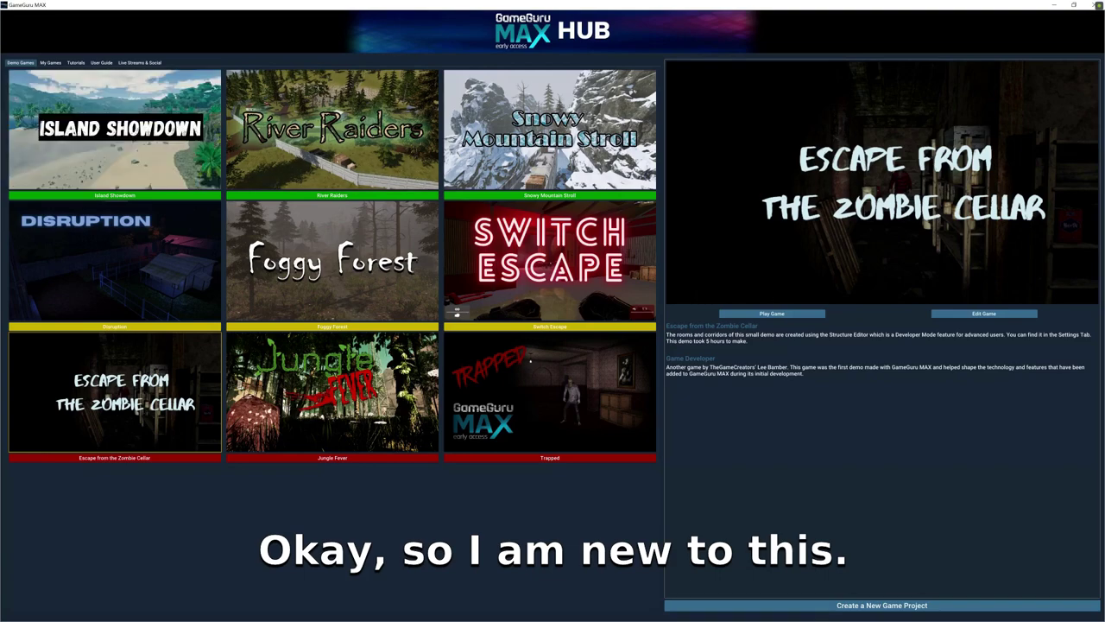
# - Create a new game project named BoogyMon
pyautogui.click(816, 602)
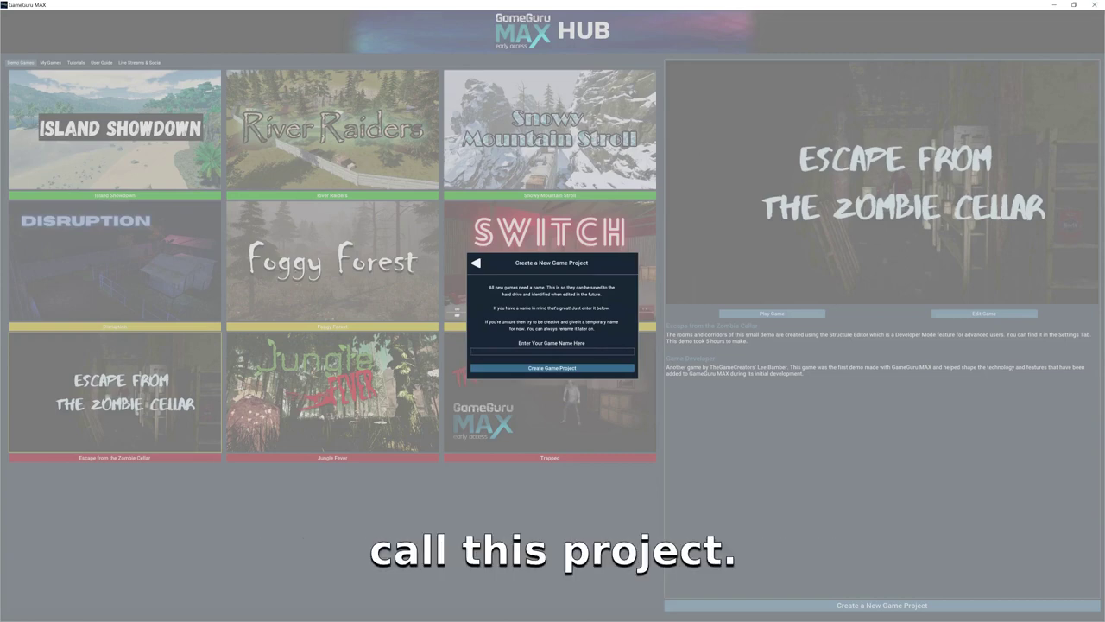
pyautogui.write('BoogyMont')
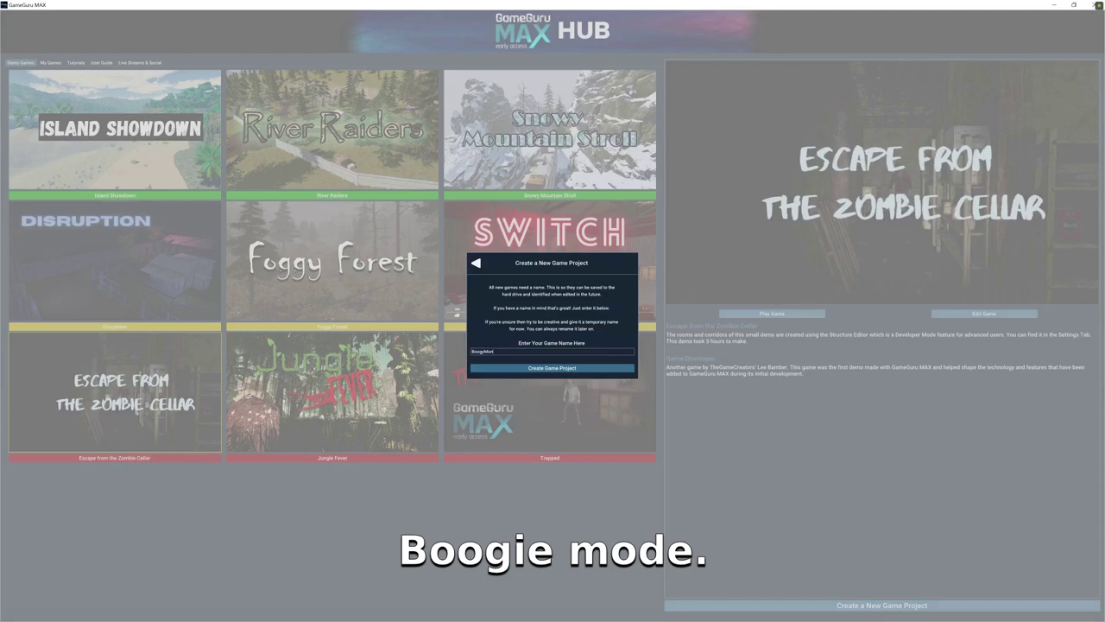
pyautogui.click(562, 368)
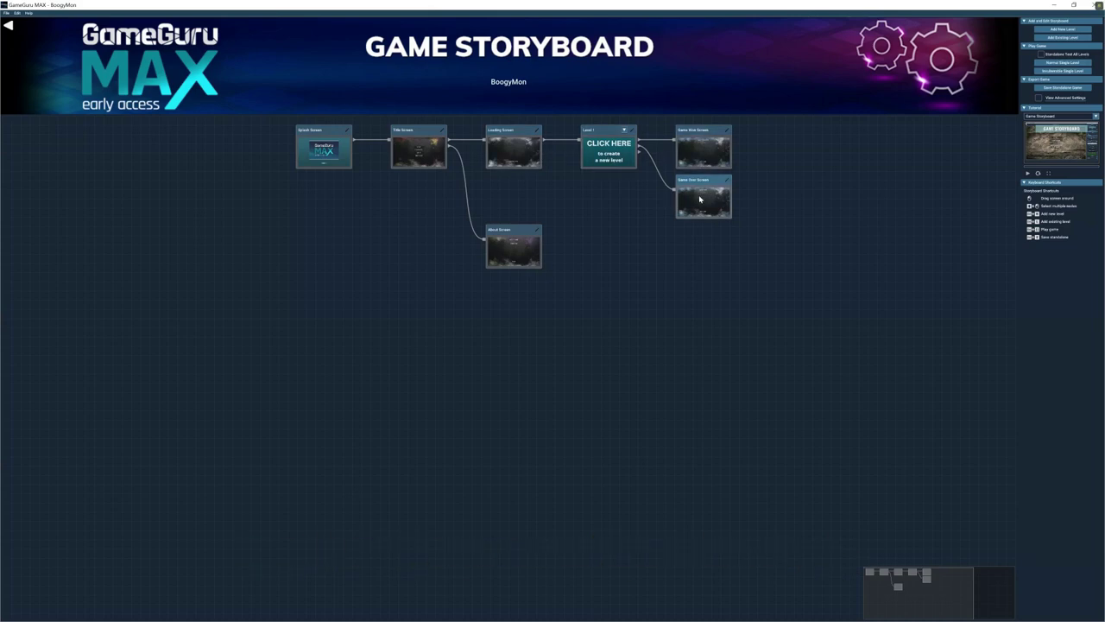
# - Replace the Splash Screen image with back5.png from the Backdrops category of the image library
pyautogui.click(345, 132)
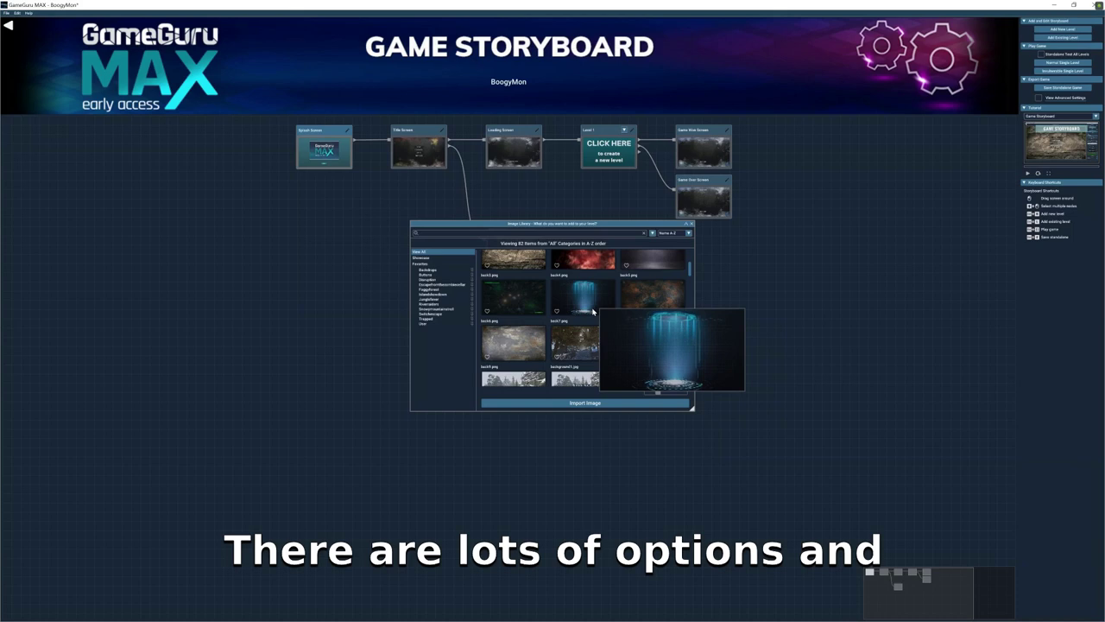
pyautogui.click(426, 270)
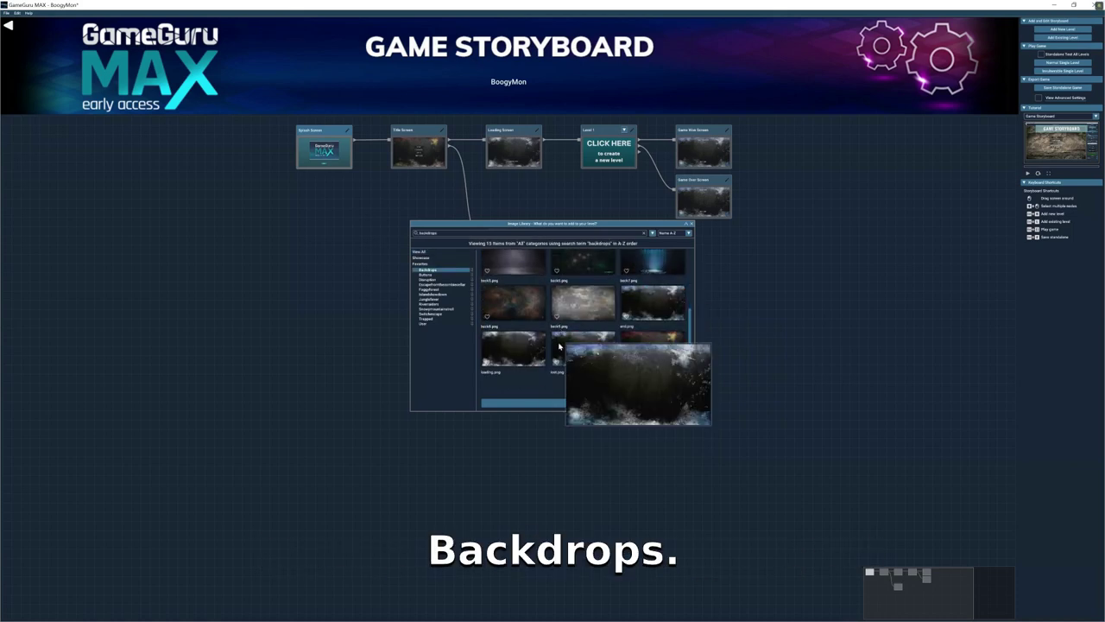
pyautogui.scroll(3, 565, 350)
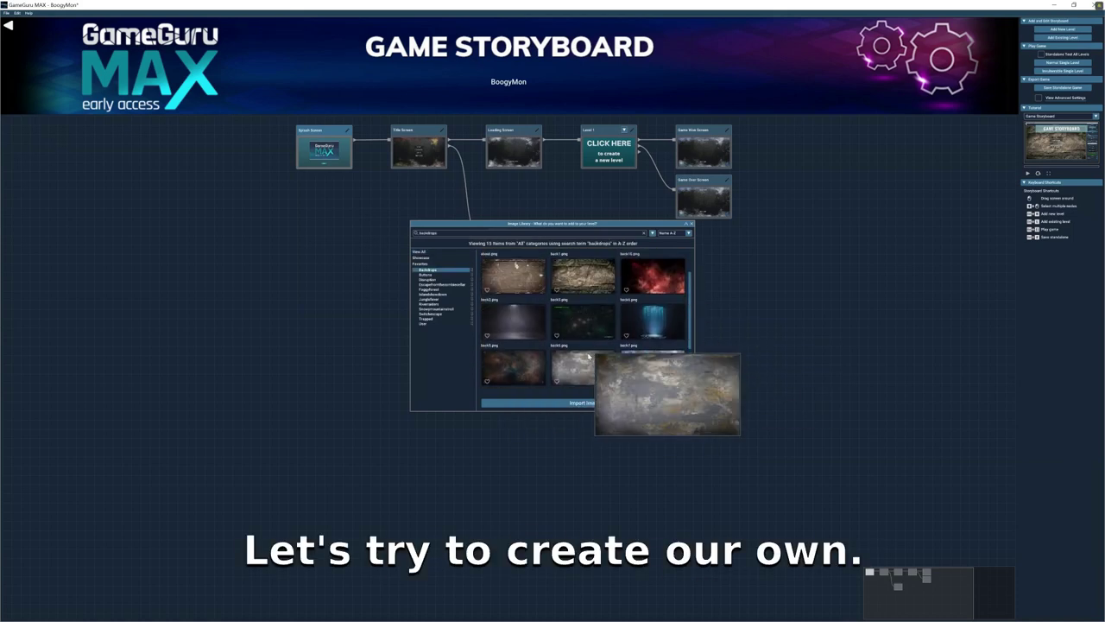
pyautogui.click(433, 275)
pyautogui.click(433, 270)
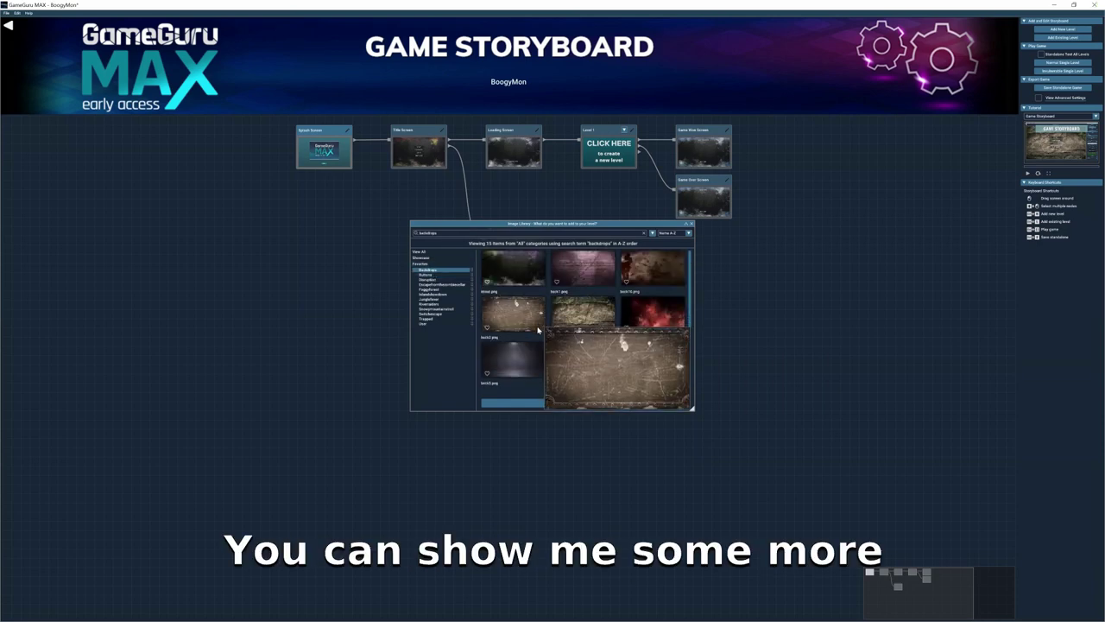
pyautogui.scroll(-1, 537, 330)
pyautogui.scroll(-1, 537, 330)
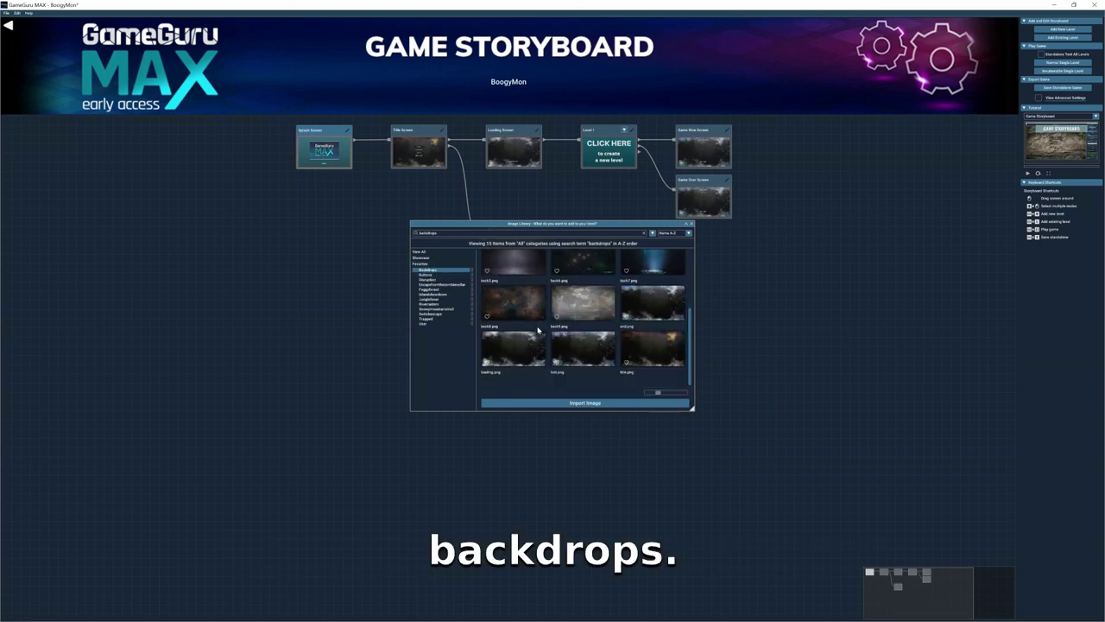
pyautogui.click(648, 403)
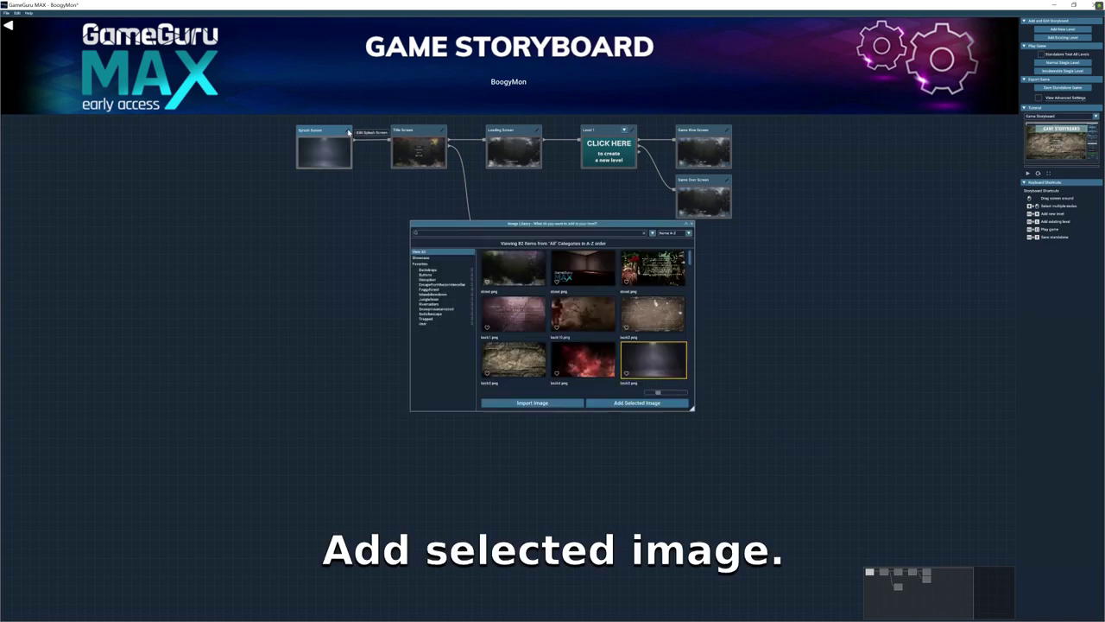
# - Browse the Snowy Mountain Stroll, Jungle Fever and Island Showdown image categories for other splash screen options
pyautogui.click(447, 308)
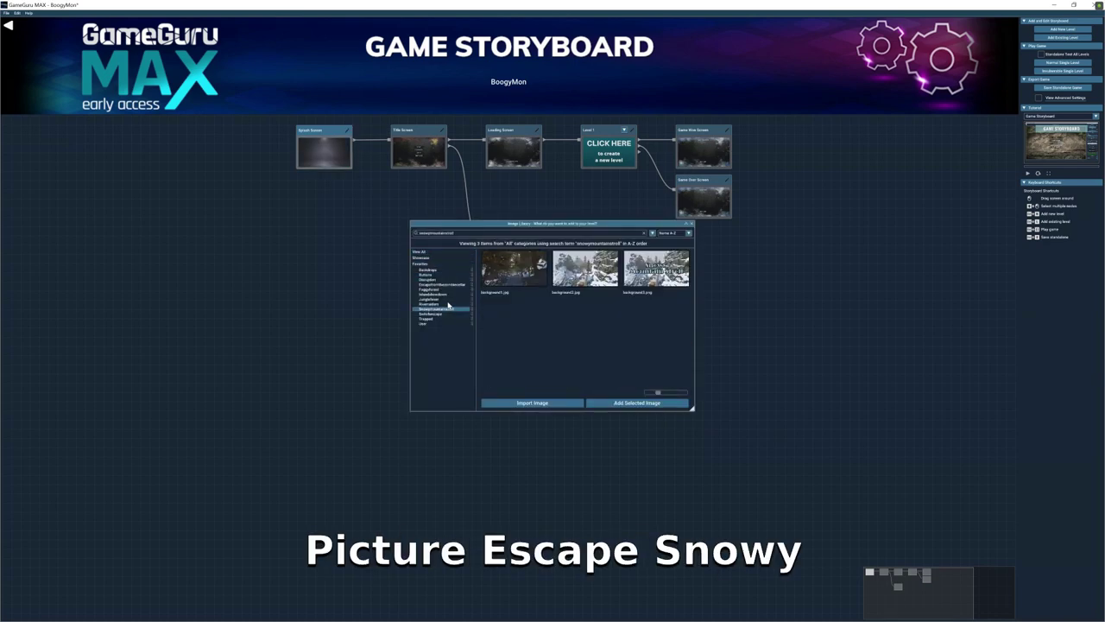
pyautogui.click(445, 300)
pyautogui.click(444, 295)
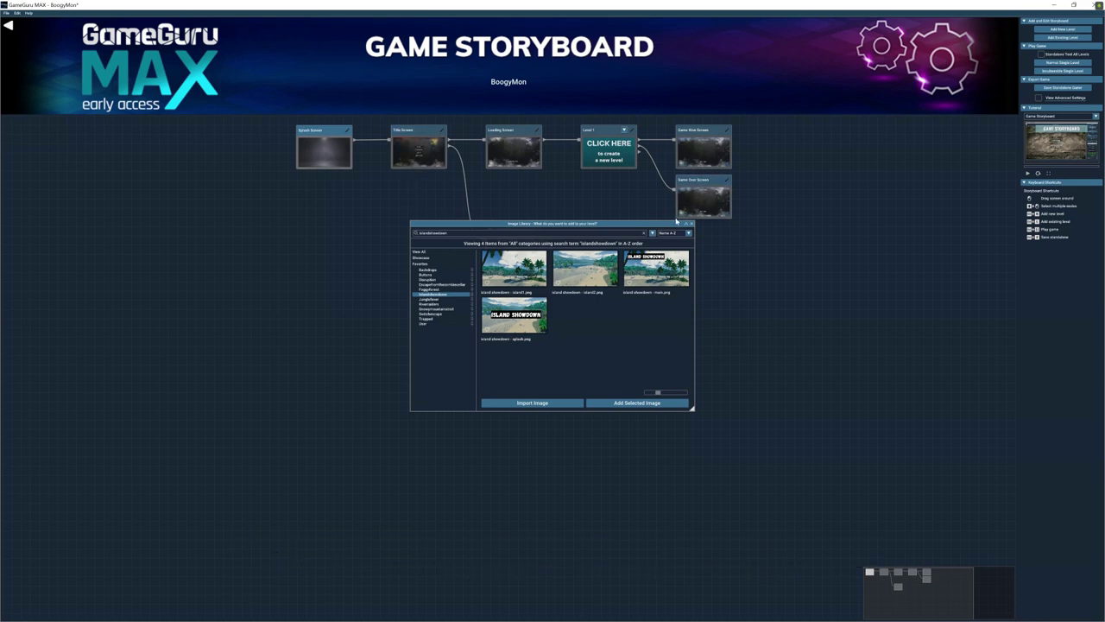
# - Close the image library and look through the Title Screen and Loading Screen designs, returning to the storyboard after each
pyautogui.click(691, 224)
pyautogui.doubleClick(415, 149)
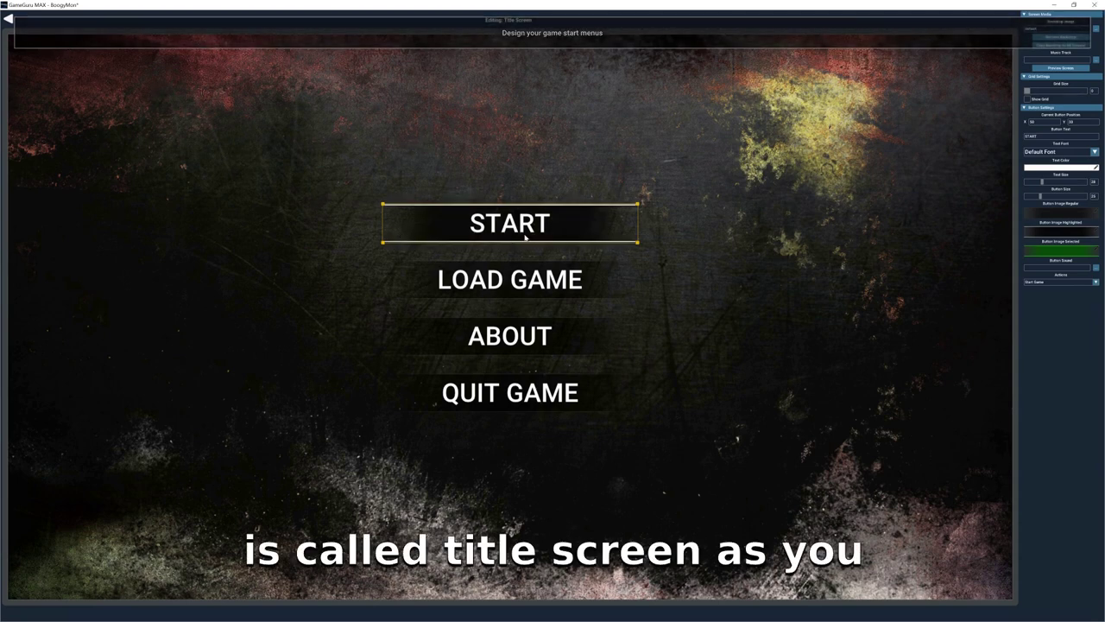
pyautogui.click(9, 21)
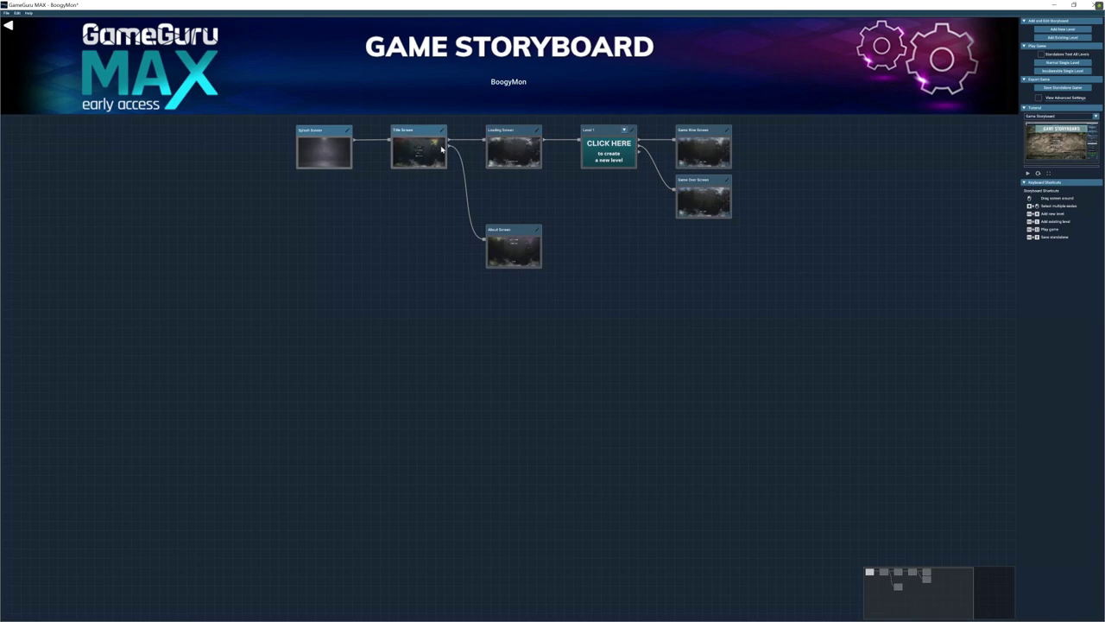
pyautogui.click(502, 149)
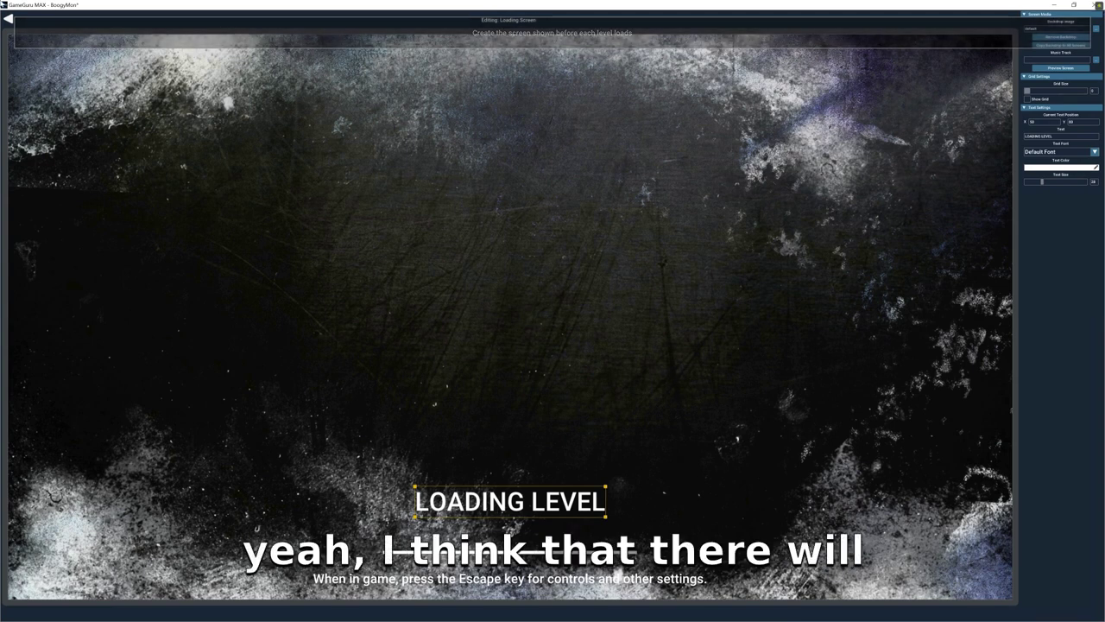
pyautogui.click(8, 18)
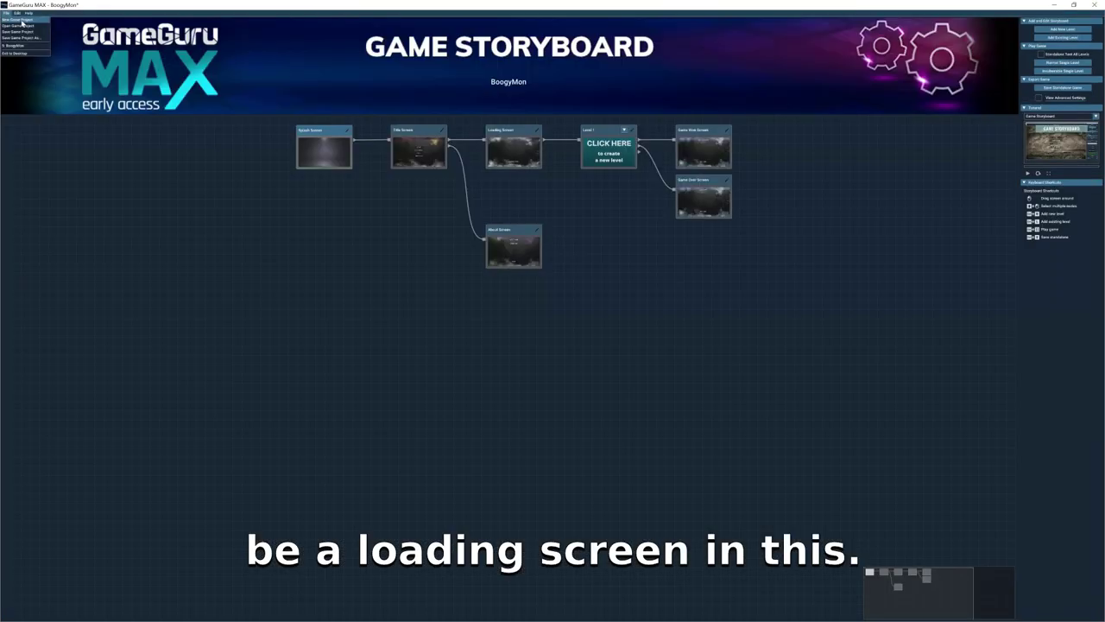
pyautogui.click(190, 86)
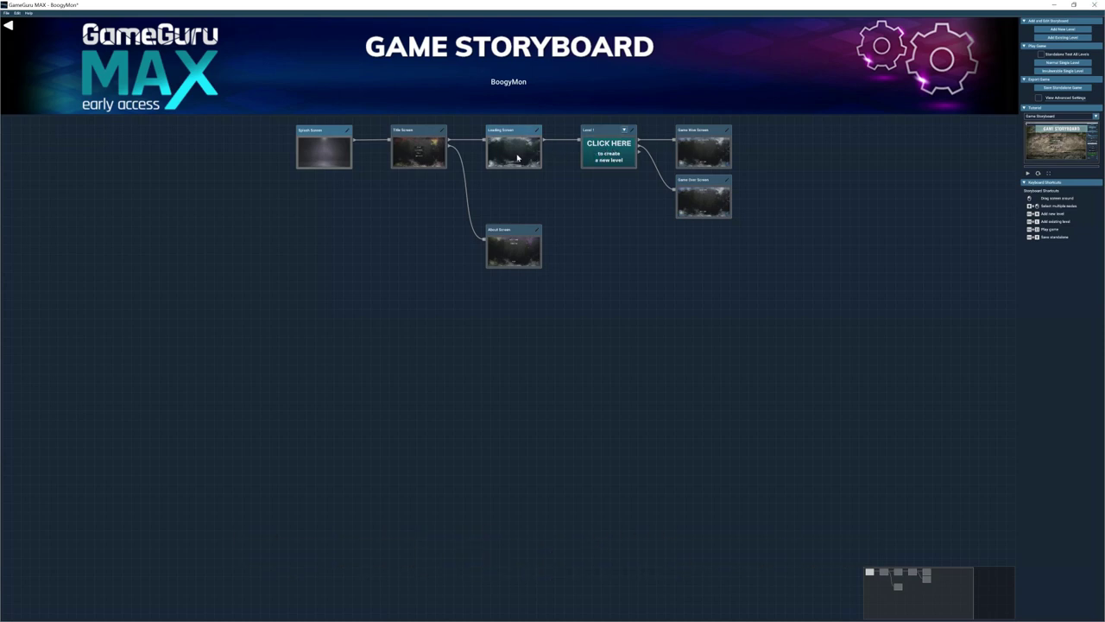
# - Start a new level from the storyboard's Level 1 node and examine the rainforest terrain preview from several angles
pyautogui.click(606, 149)
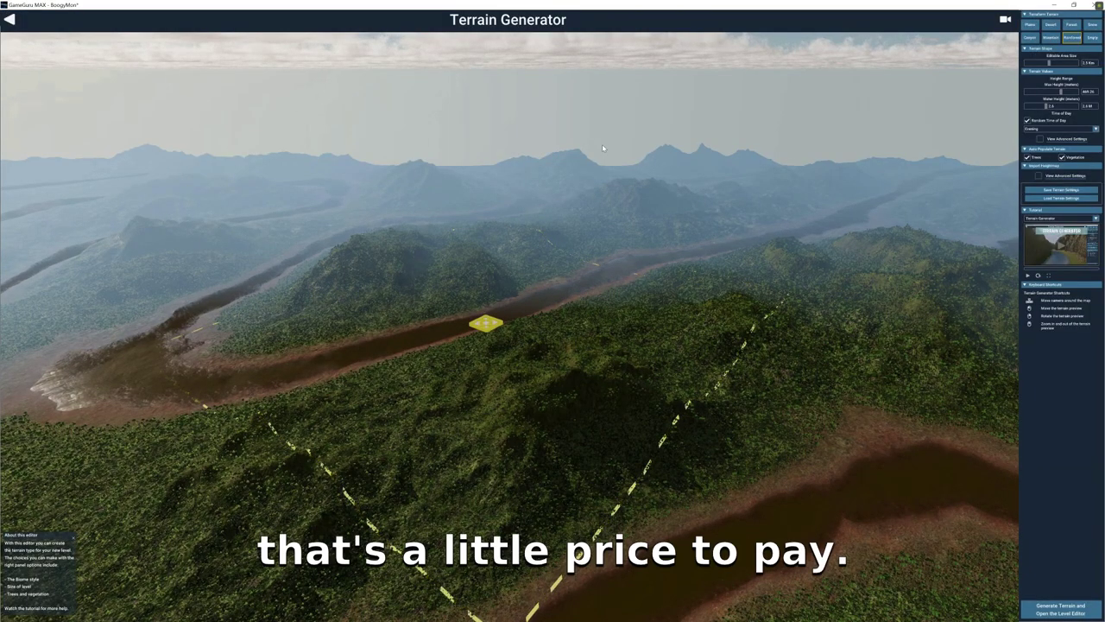
pyautogui.moveTo(482, 325); pyautogui.dragTo(599, 344)
pyautogui.moveTo(487, 270); pyautogui.dragTo(501, 300)
pyautogui.moveTo(499, 560)
pyautogui.mouseDown()
pyautogui.moveTo(506, 570)
pyautogui.moveTo(587, 510)
pyautogui.moveTo(656, 484)
pyautogui.mouseUp()
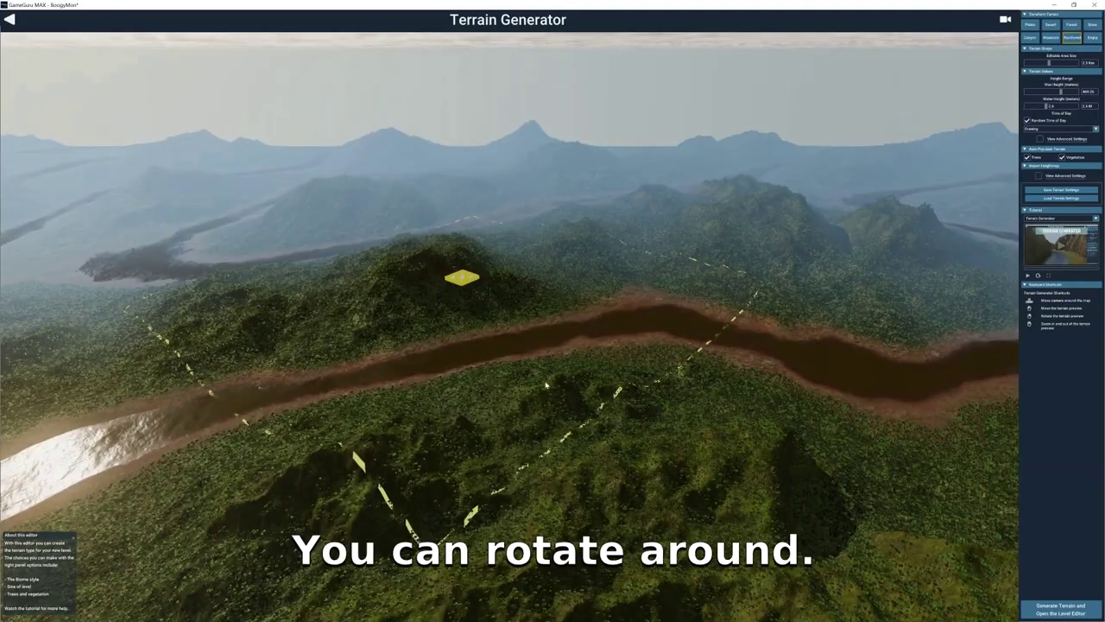
# - Try several random variations of the Mountain terrain theme and switch the terrain back to the Rainforest theme
pyautogui.click(1051, 38)
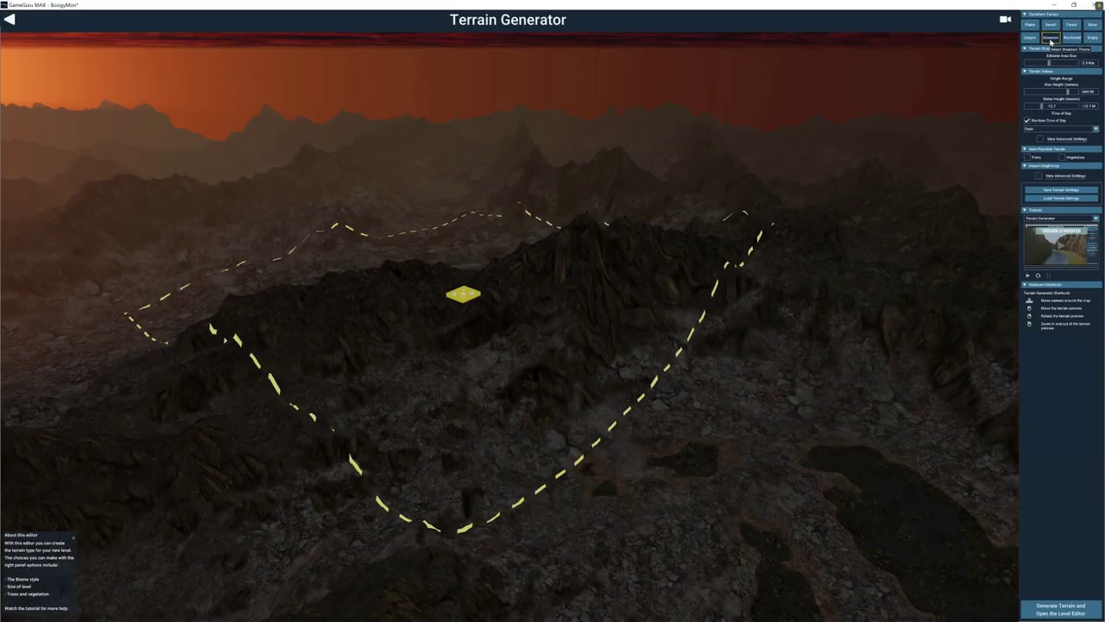
pyautogui.click(1051, 41)
pyautogui.click(1050, 41)
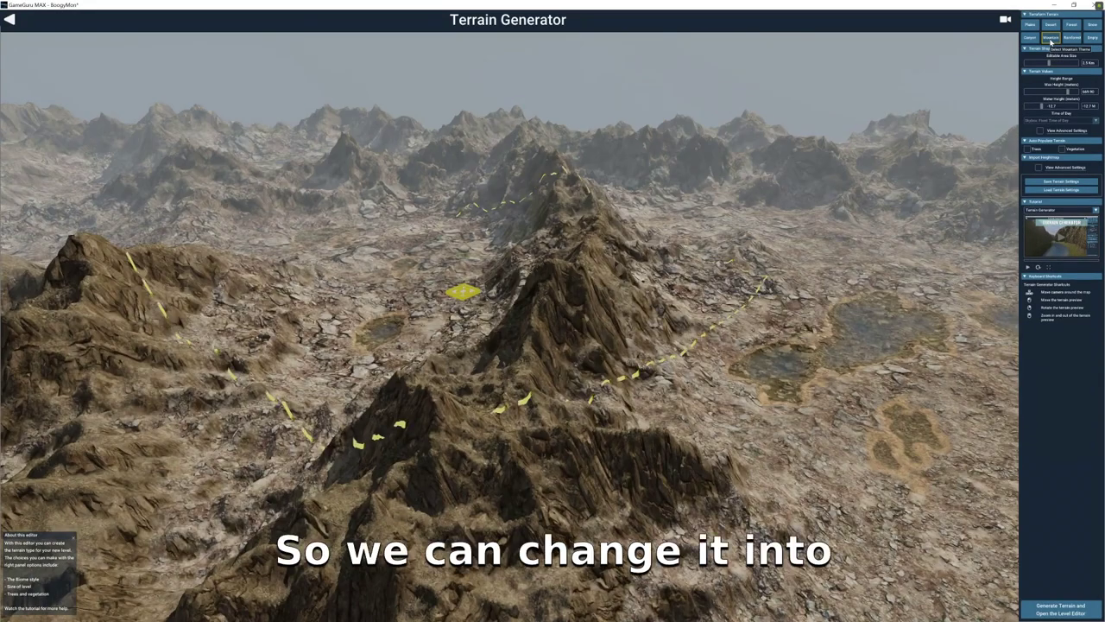
pyautogui.click(1051, 38)
pyautogui.click(1051, 38)
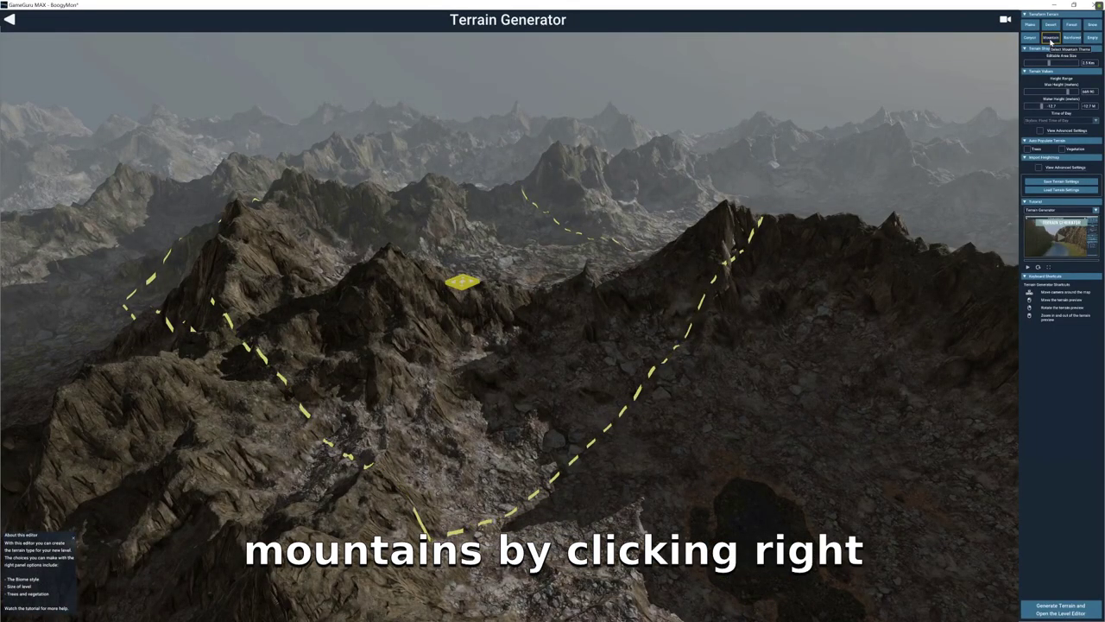
pyautogui.click(1051, 38)
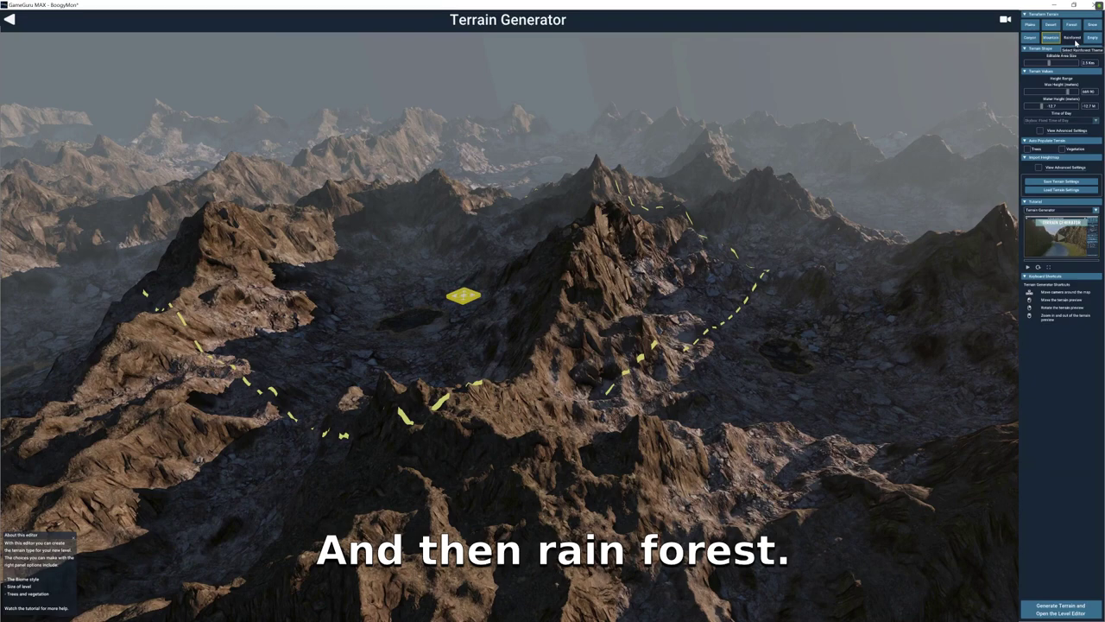
pyautogui.click(1072, 38)
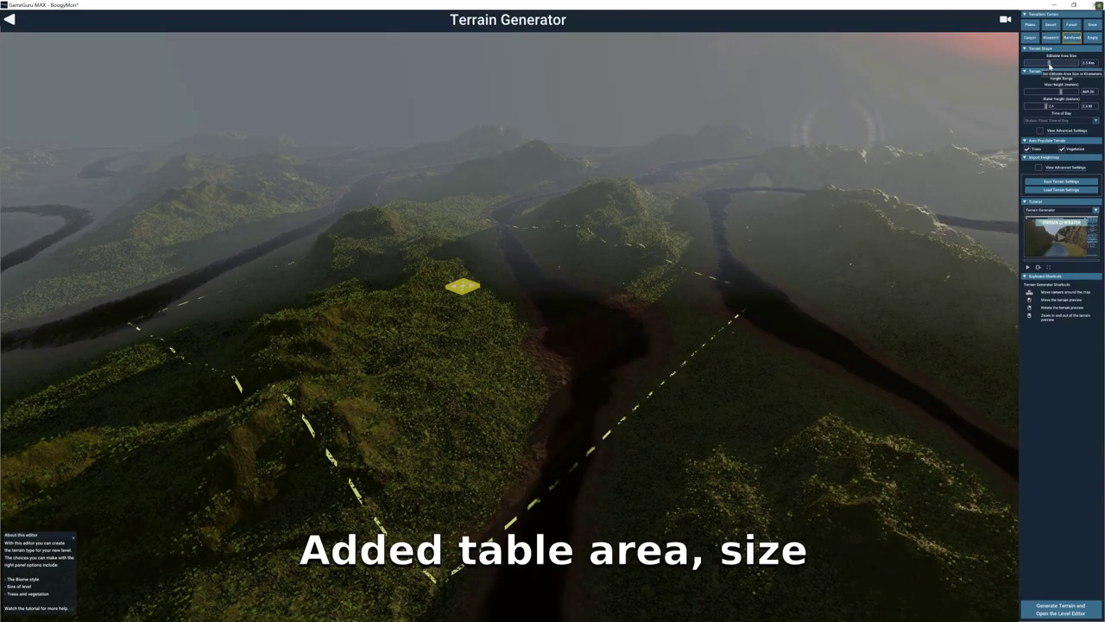
# - Shrink the editable area size to its minimum and apply the Mountain theme with trees and vegetation enabled
pyautogui.moveTo(1050, 64); pyautogui.dragTo(1025, 71)
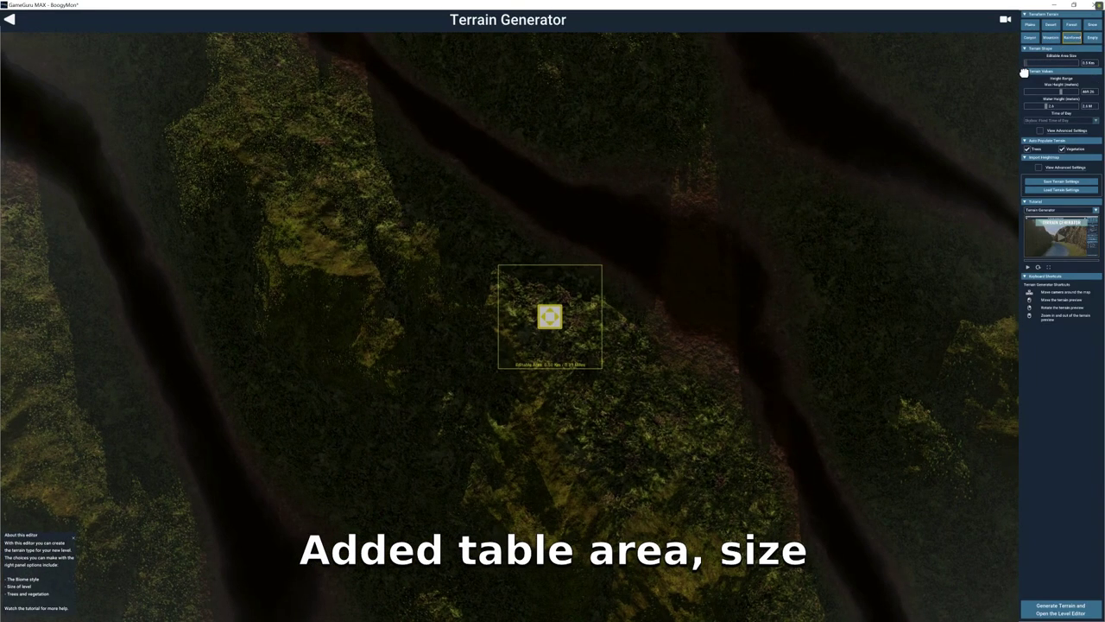
pyautogui.click(1051, 38)
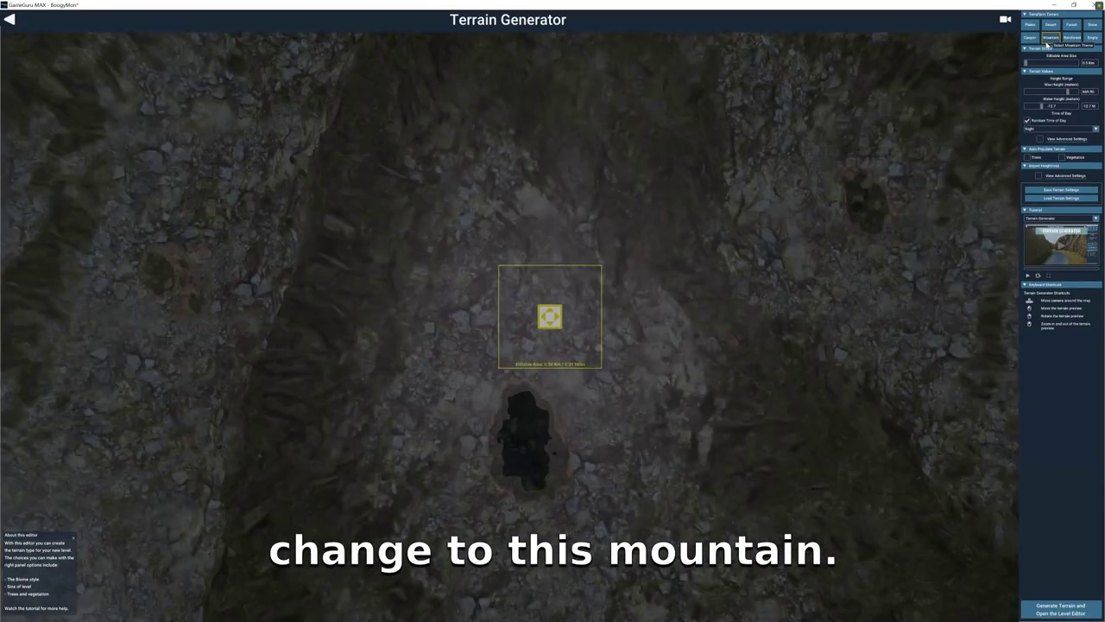
pyautogui.click(1027, 158)
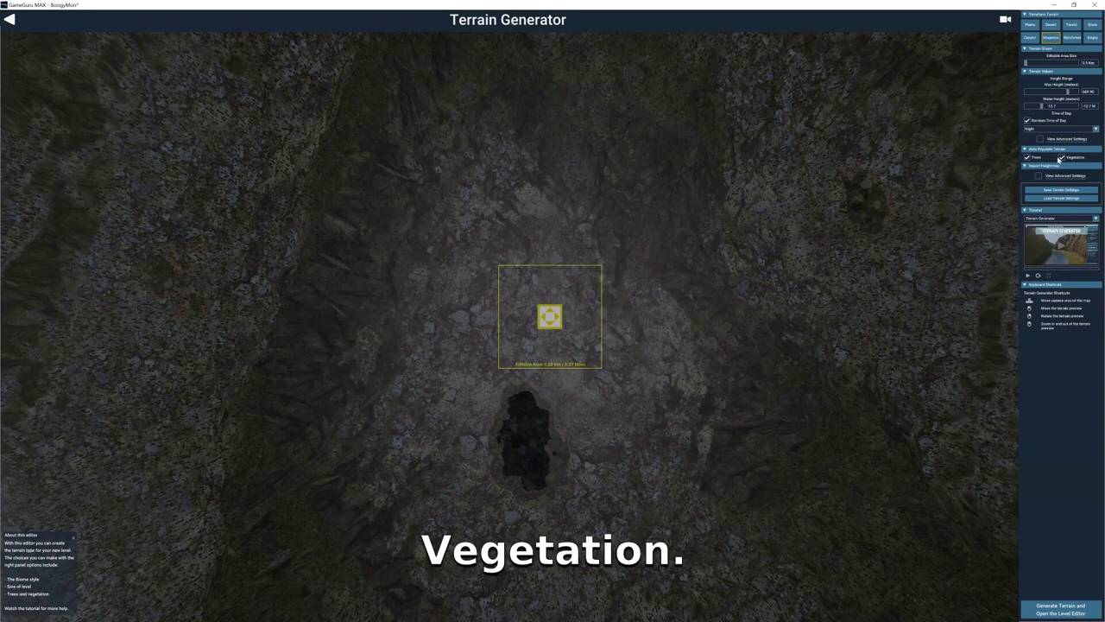
# - Try the Plains, Forest and Canyon terrain themes and inspect the resulting landscapes around the editable area
pyautogui.click(1031, 24)
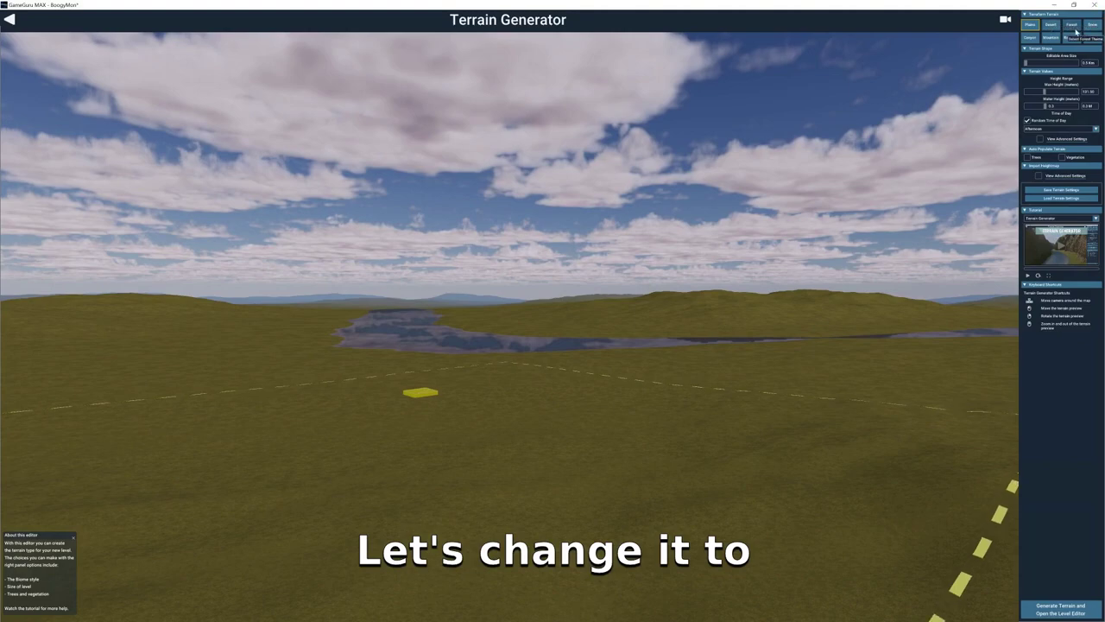
pyautogui.click(1073, 27)
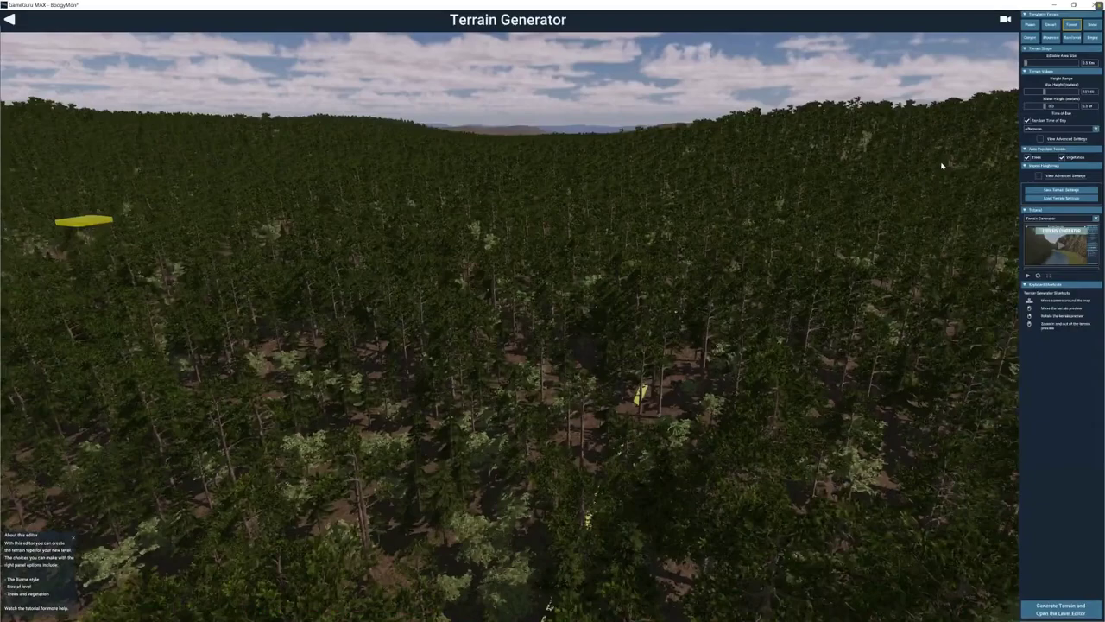
pyautogui.moveTo(940, 165); pyautogui.dragTo(800, 109, button='right')
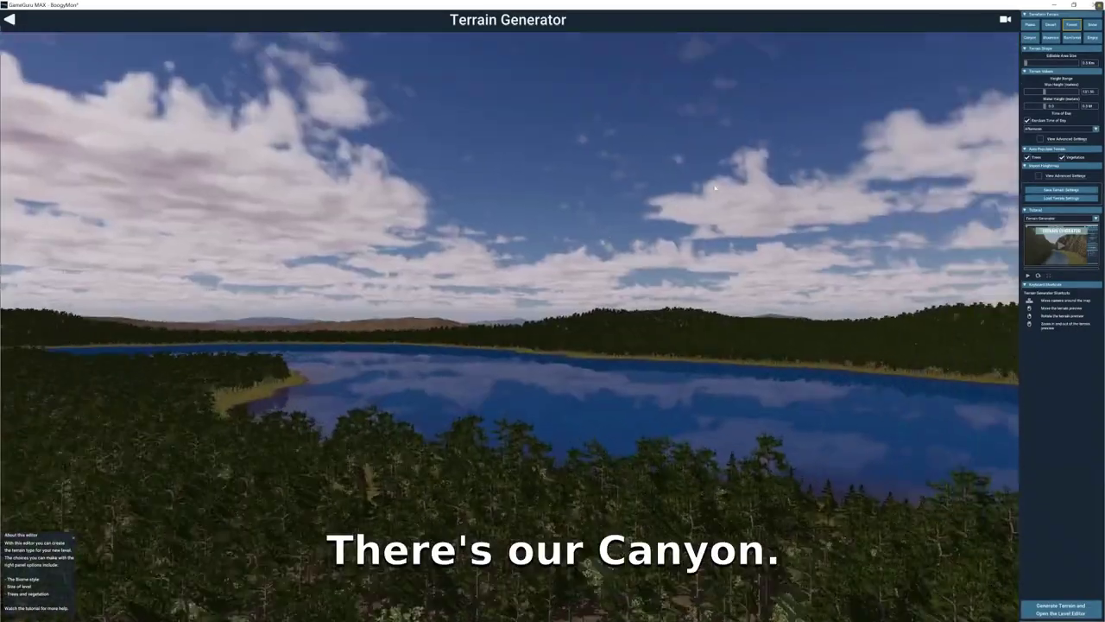
pyautogui.moveTo(725, 259); pyautogui.dragTo(740, 177, button='right')
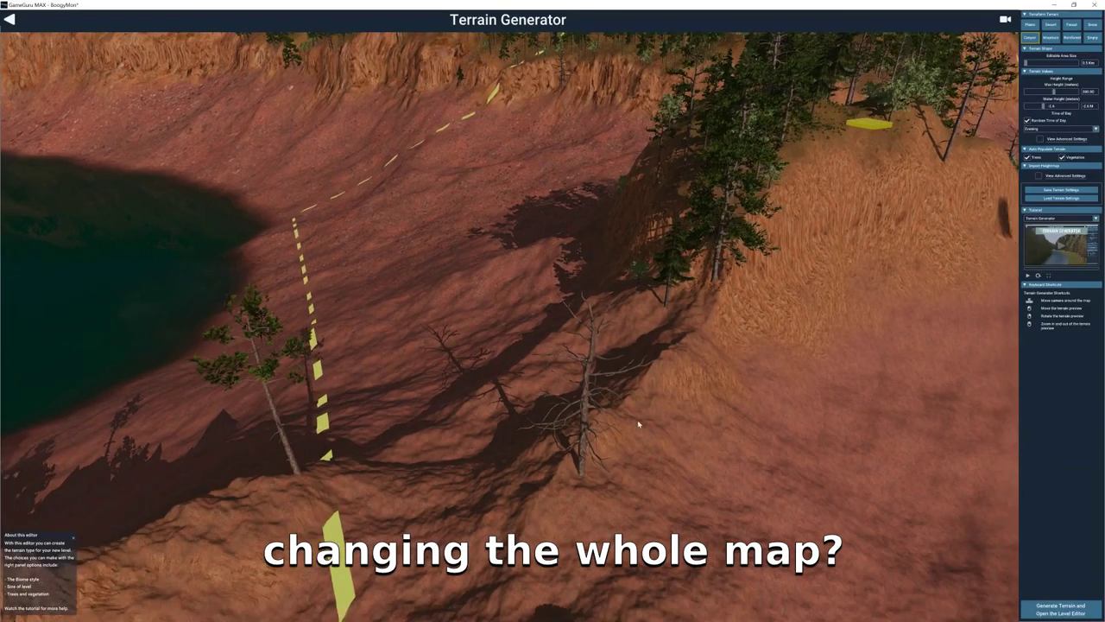
pyautogui.moveTo(636, 424); pyautogui.dragTo(518, 449, button='right')
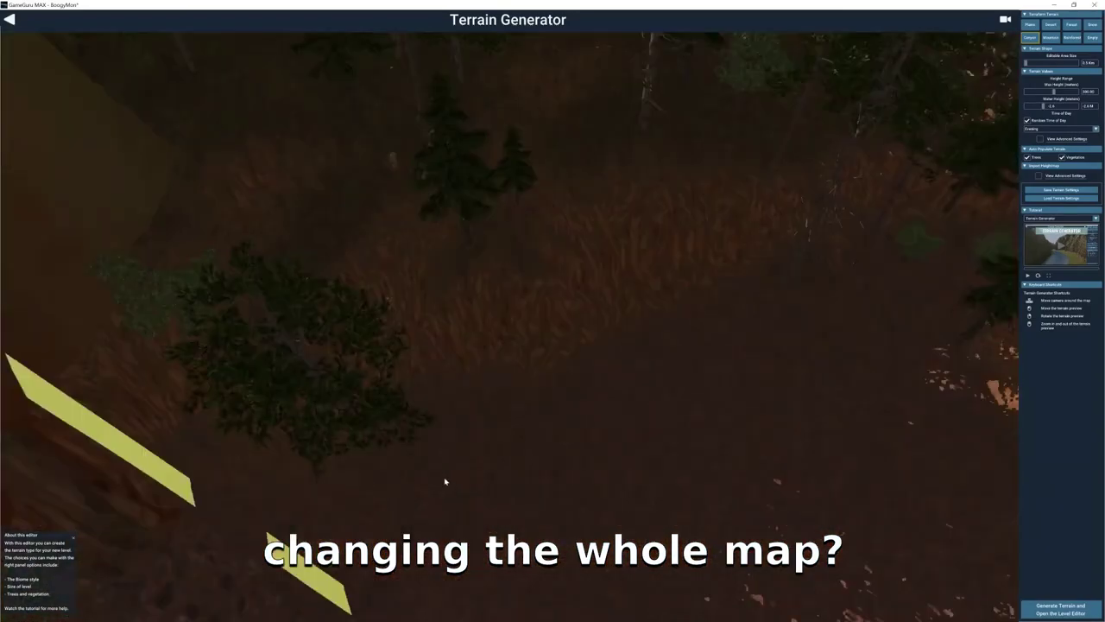
pyautogui.moveTo(445, 481); pyautogui.dragTo(780, 335, button='right')
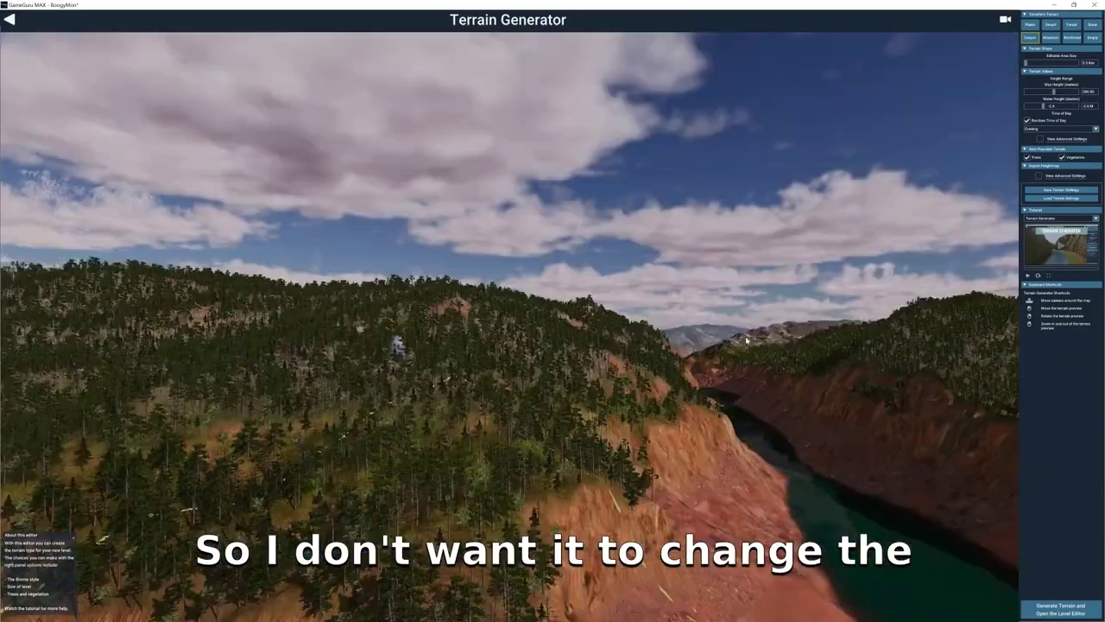
pyautogui.moveTo(747, 340); pyautogui.dragTo(855, 304, button='right')
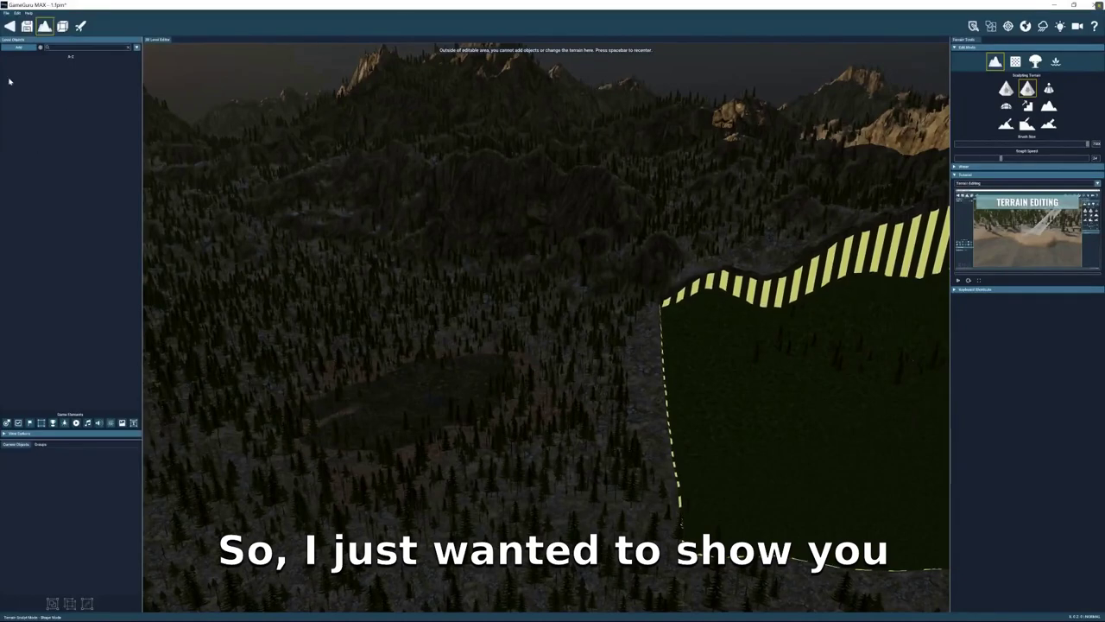
# - Leave the level editor for the game storyboard without saving the level's latest changes
pyautogui.click(7, 13)
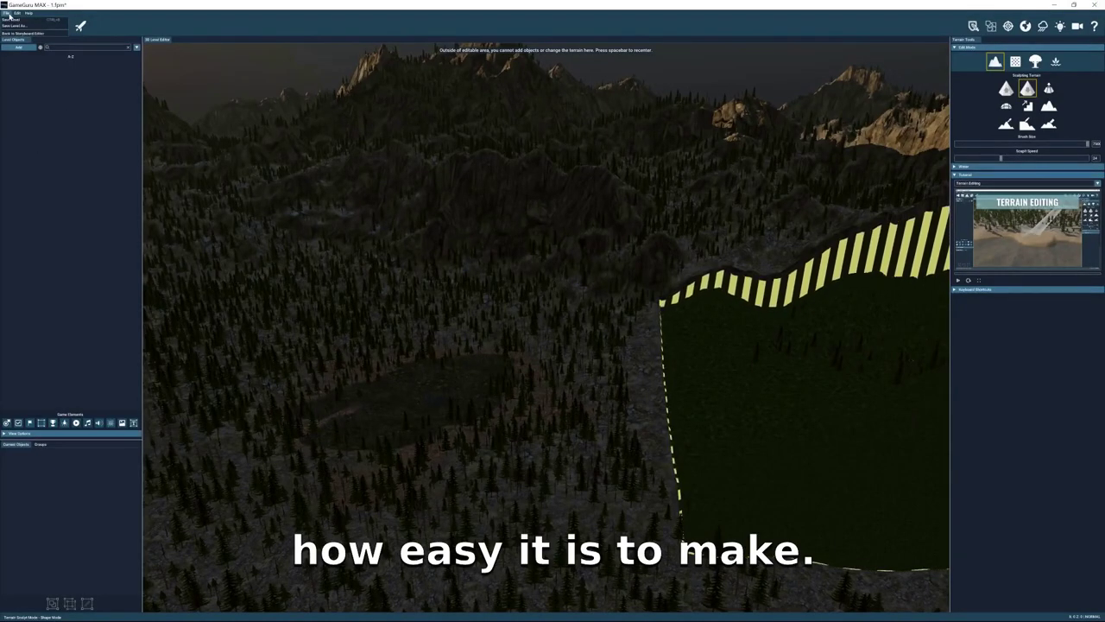
pyautogui.click(13, 33)
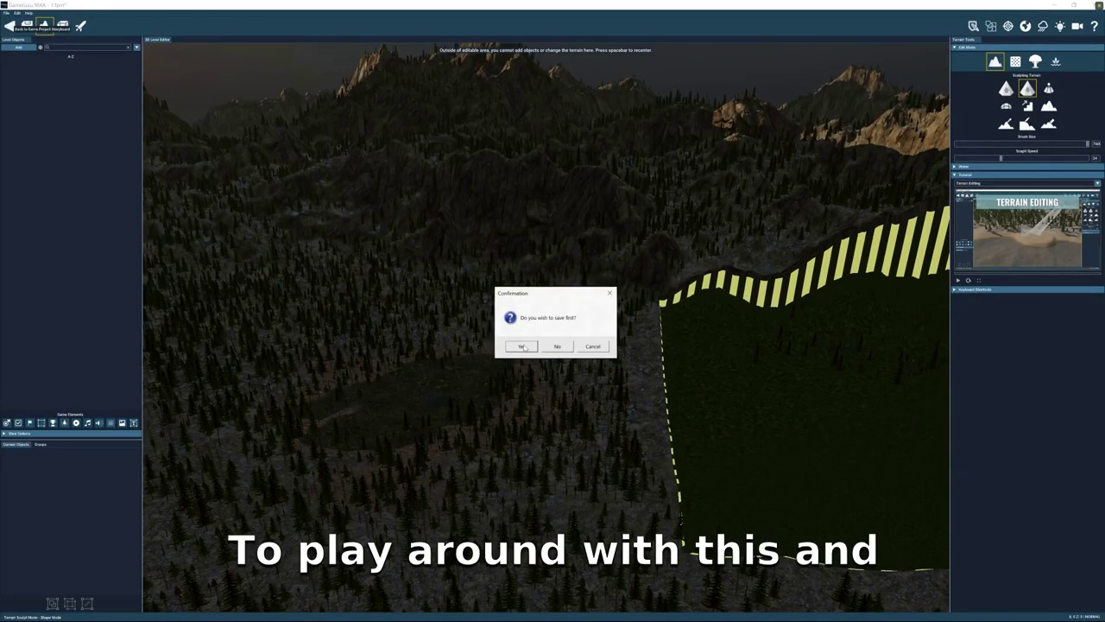
pyautogui.click(555, 347)
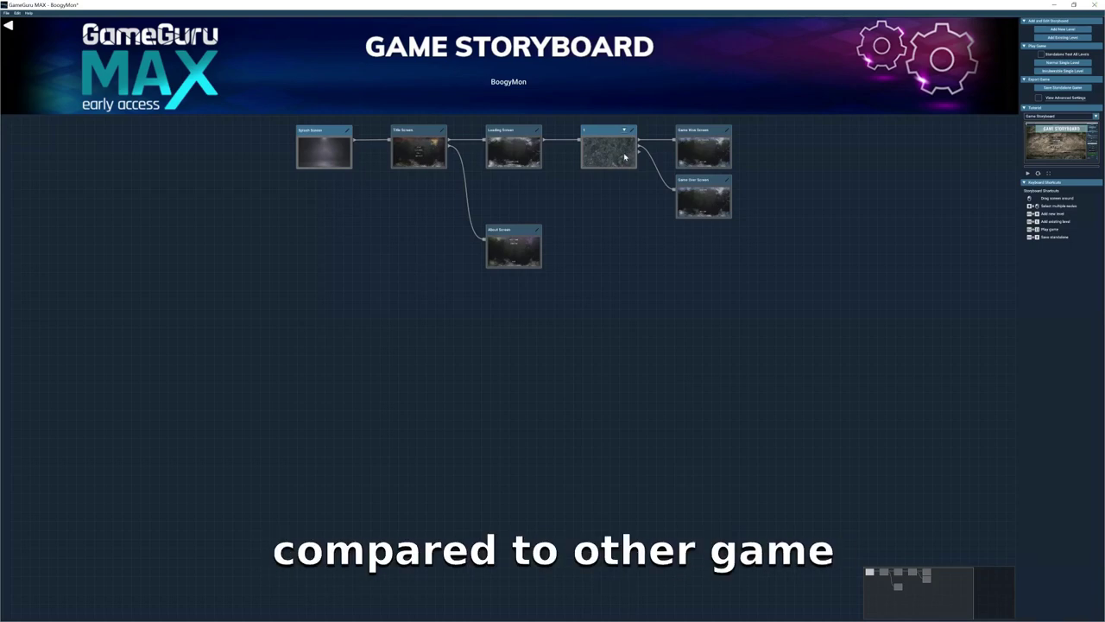
# - Change the heading text of the Game Won Screen to GAME not COMPLETE
pyautogui.click(690, 147)
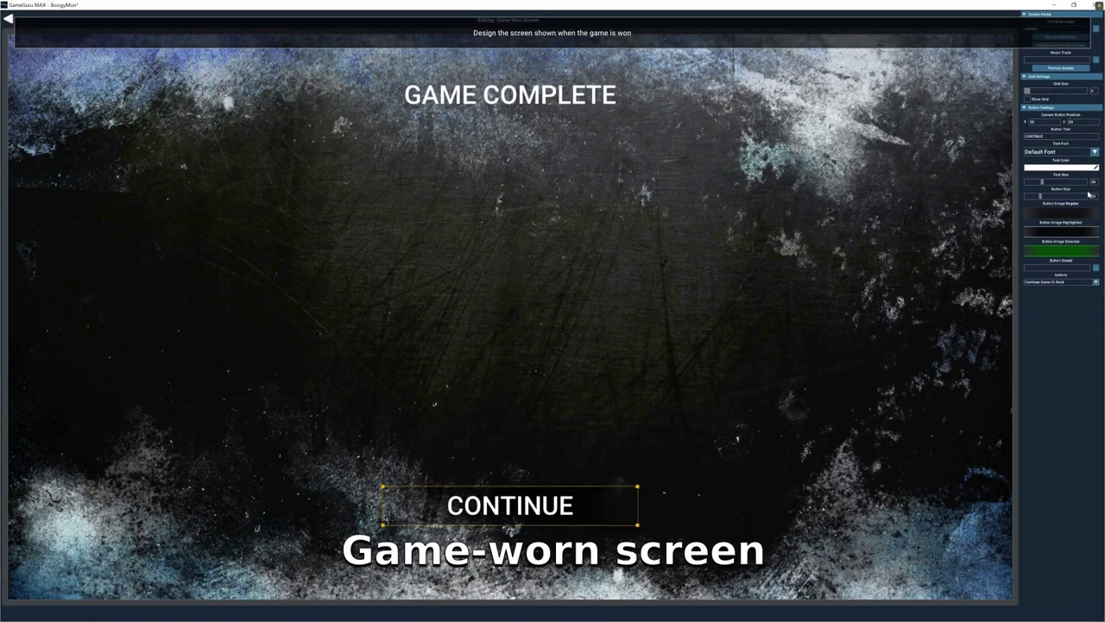
pyautogui.click(526, 100)
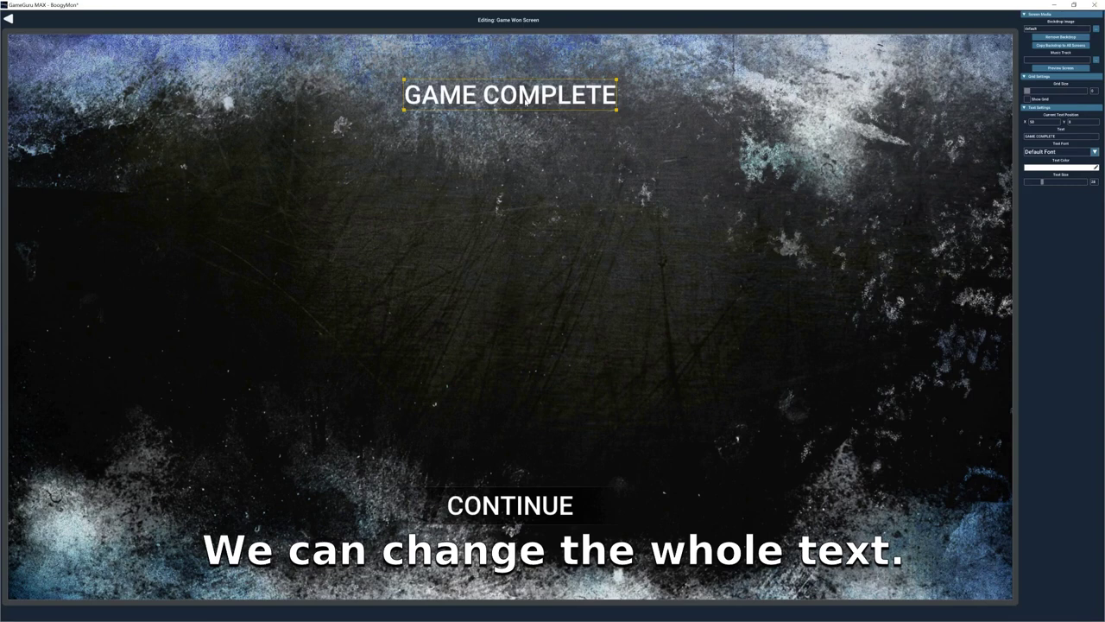
pyautogui.doubleClick(1044, 136)
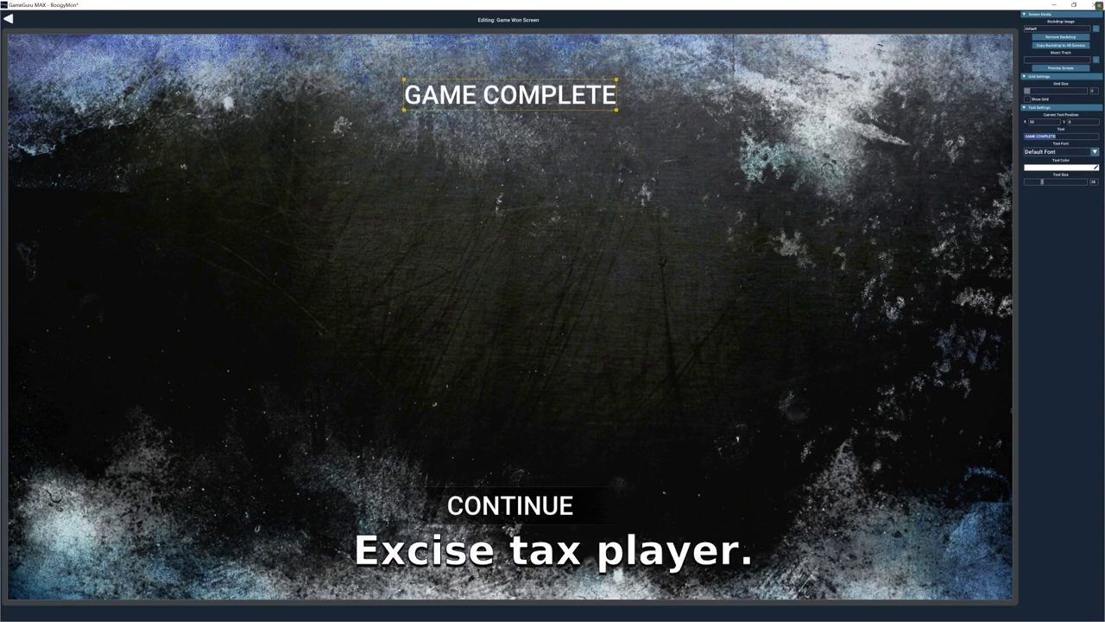
pyautogui.click(1037, 137)
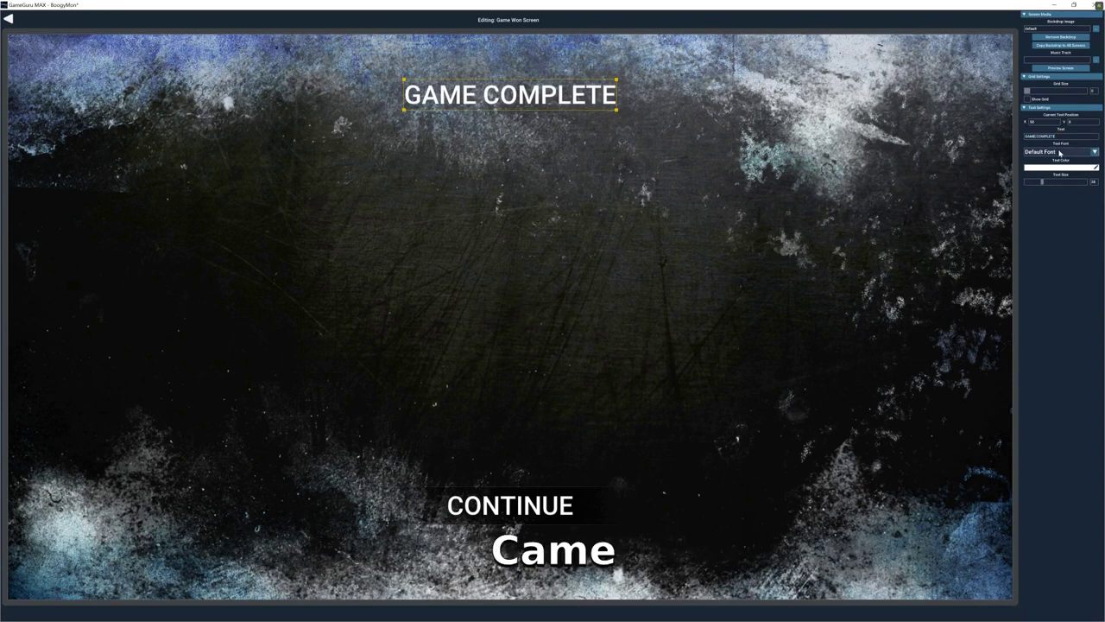
pyautogui.write('not')
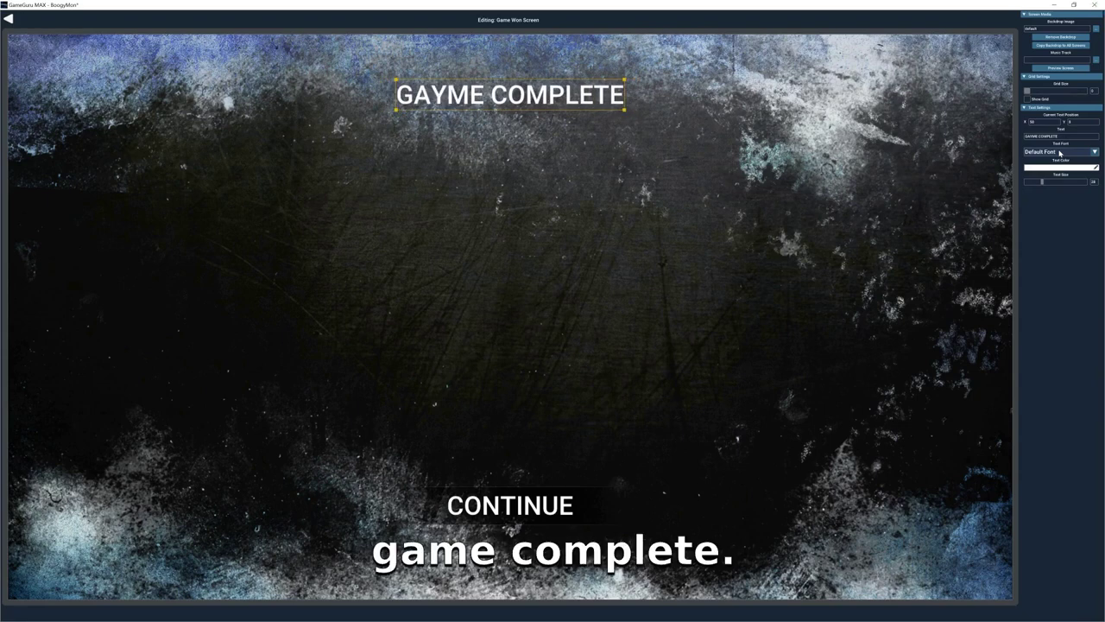
# - Shorten the Game Won Screen heading to GA COMPLETE and return to the storyboard
pyautogui.press('BackSpace')
pyautogui.press('BackSpace')
pyautogui.press('BackSpace')
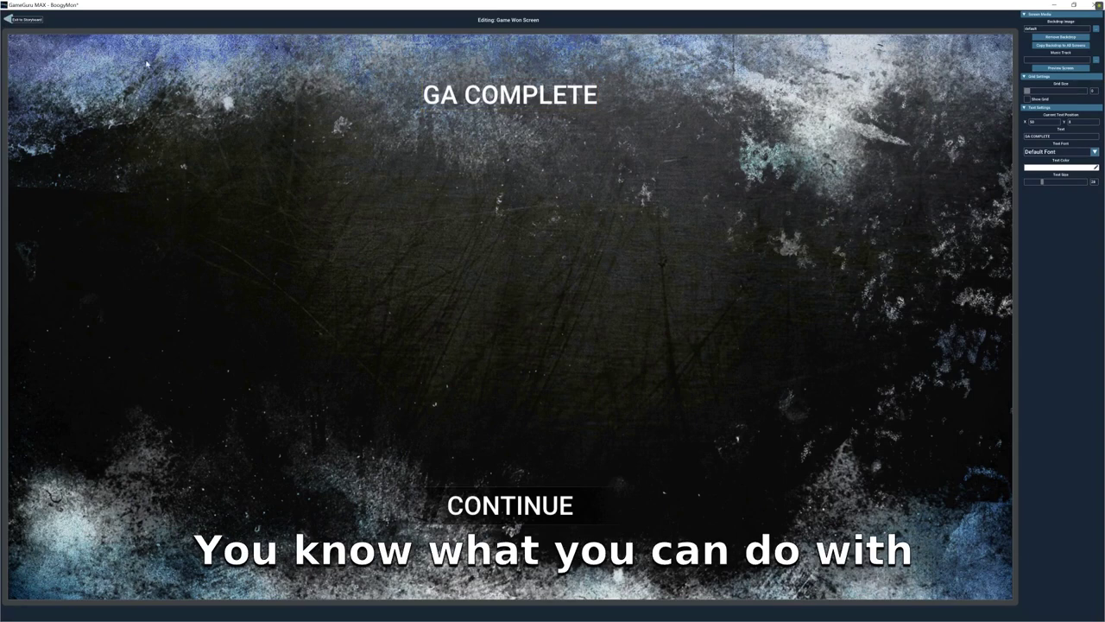
pyautogui.click(8, 19)
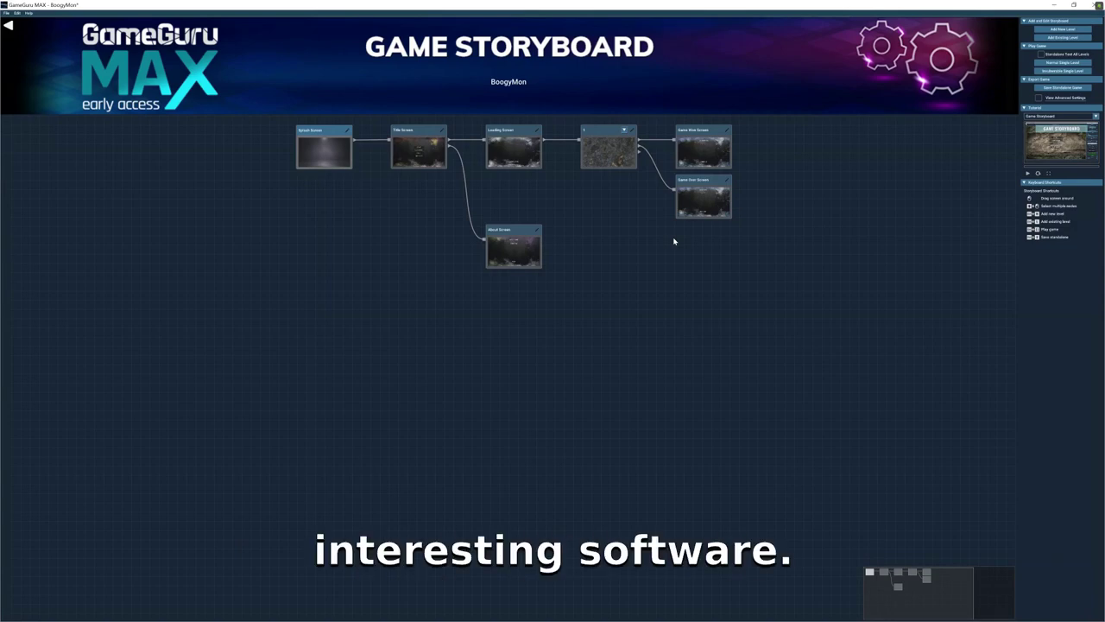
pyautogui.click(688, 213)
pyautogui.press('Escape')
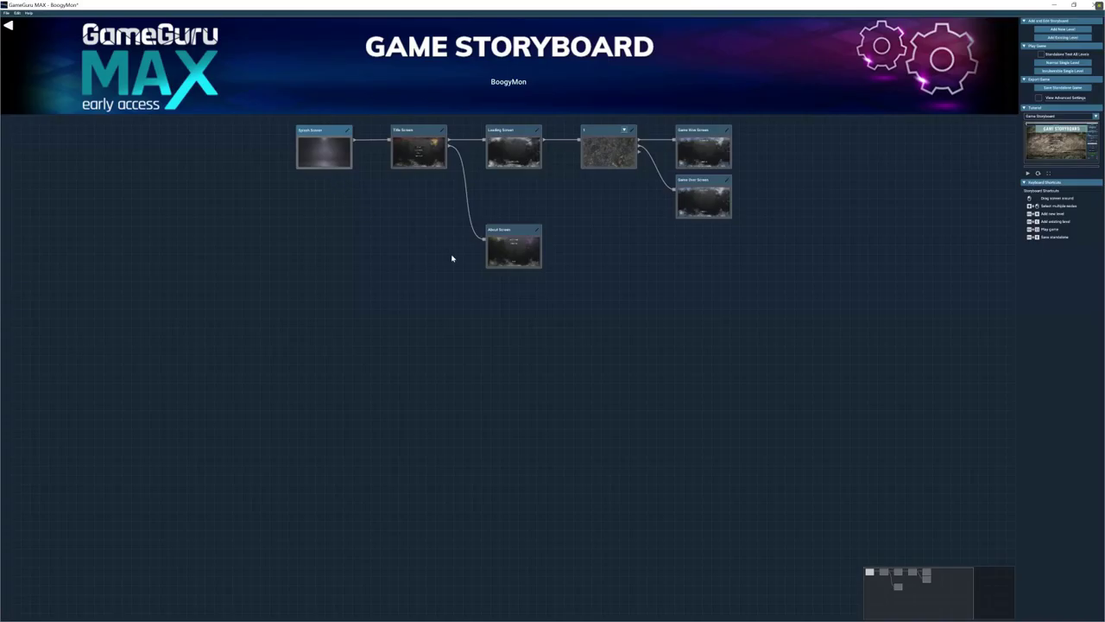